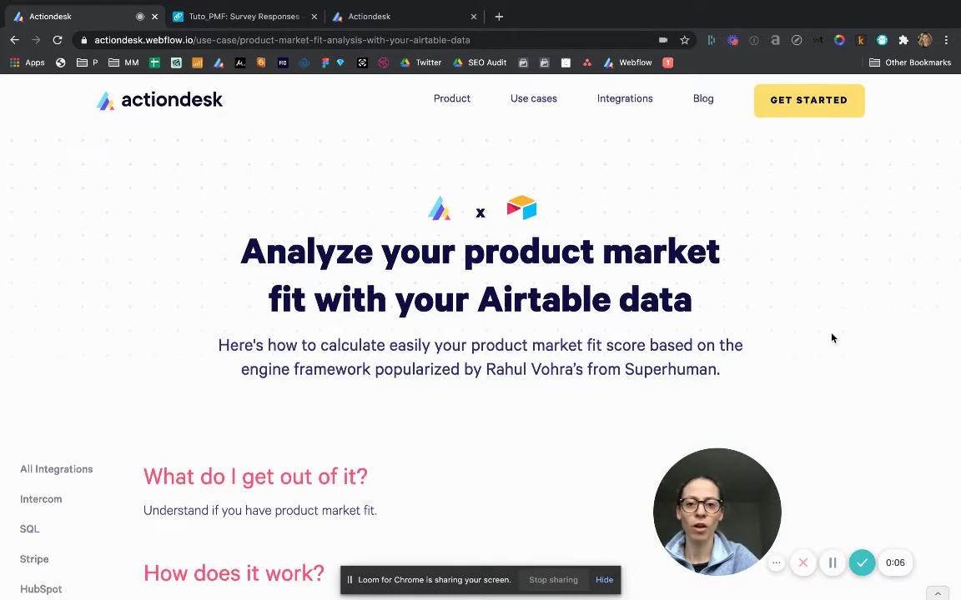
Scroll to the tutorial's Detailed tutorial section and briefly highlight its data-preparation steps.
{"action": "scroll", "coordinate": [832, 338], "scroll_direction": "down", "scroll_amount": 3}
{"action": "scroll", "coordinate": [831, 337], "scroll_direction": "down", "scroll_amount": 2}
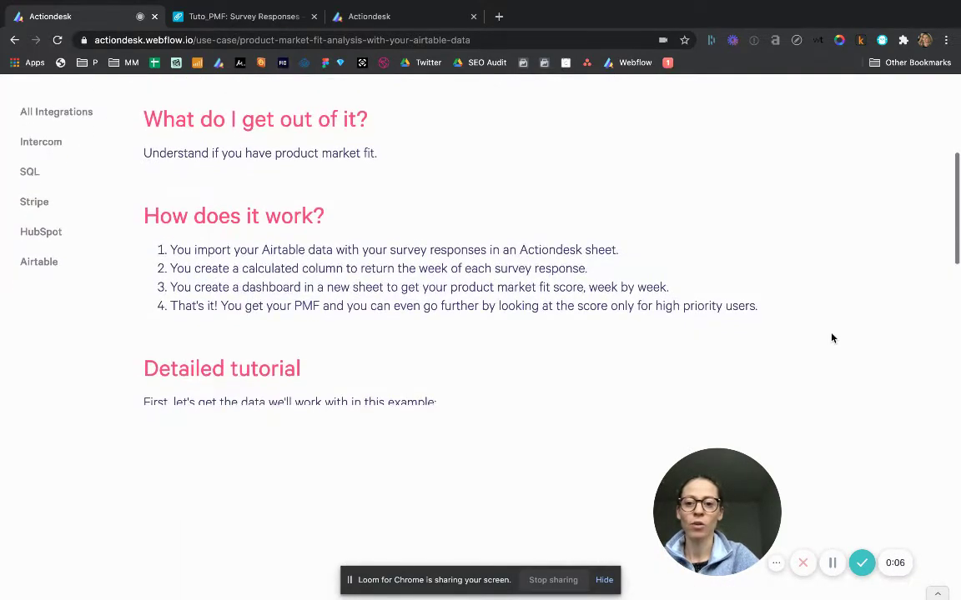
{"action": "scroll", "coordinate": [832, 338], "scroll_direction": "down", "scroll_amount": 4}
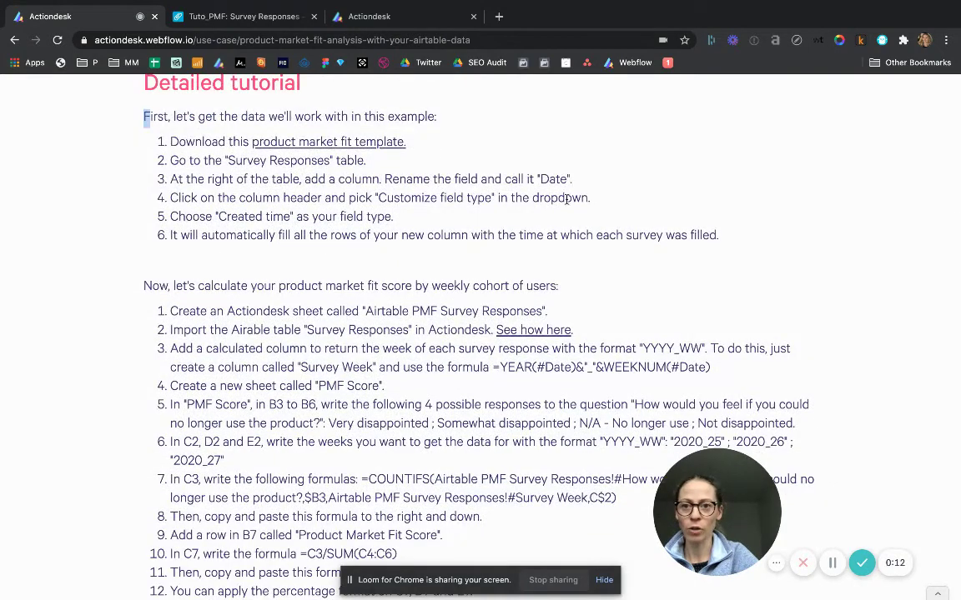
{"action": "left_click_drag", "start_coordinate": [143, 117], "coordinate": [748, 234]}
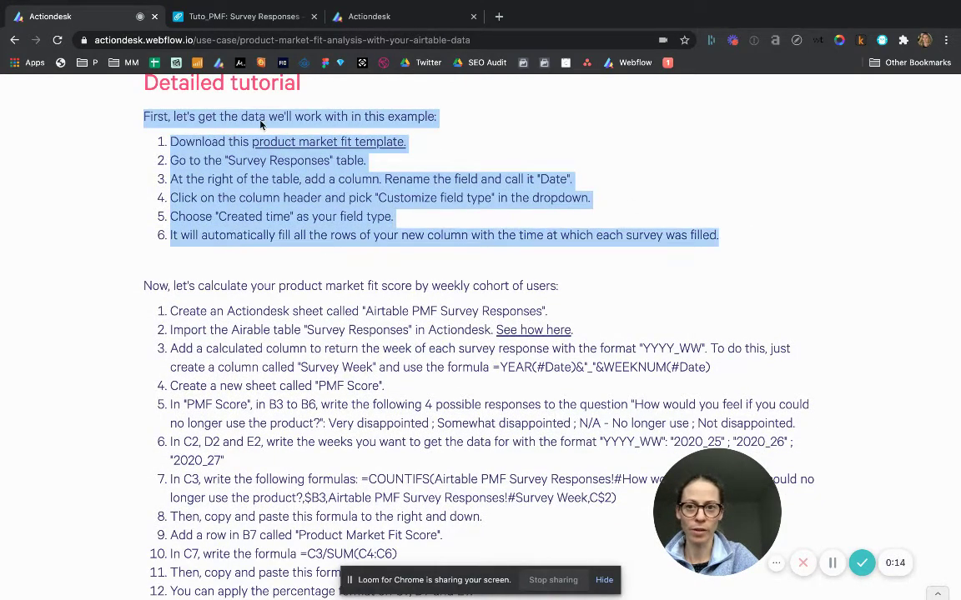
{"action": "left_click", "coordinate": [109, 105]}
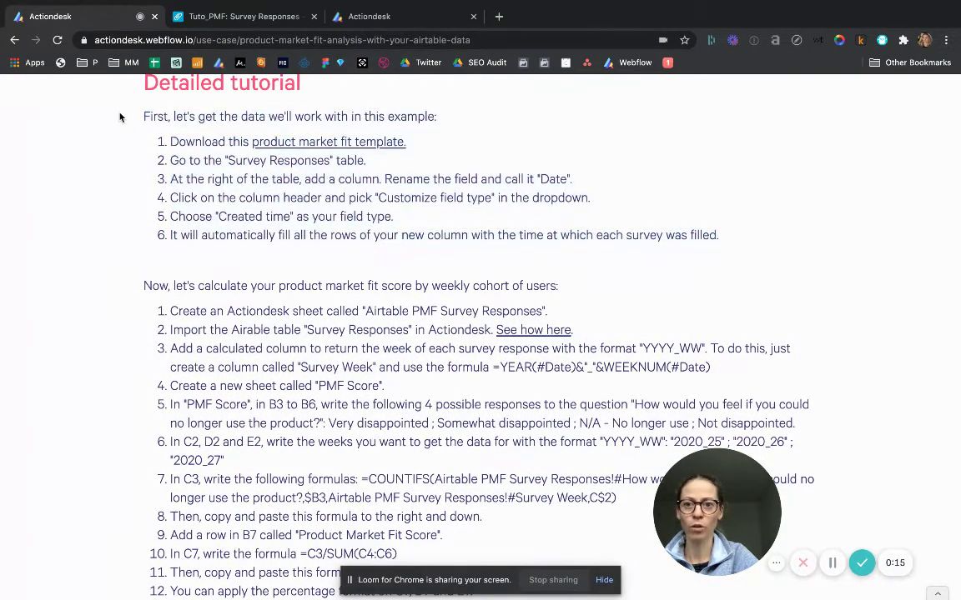
{"action": "left_click", "coordinate": [246, 16]}
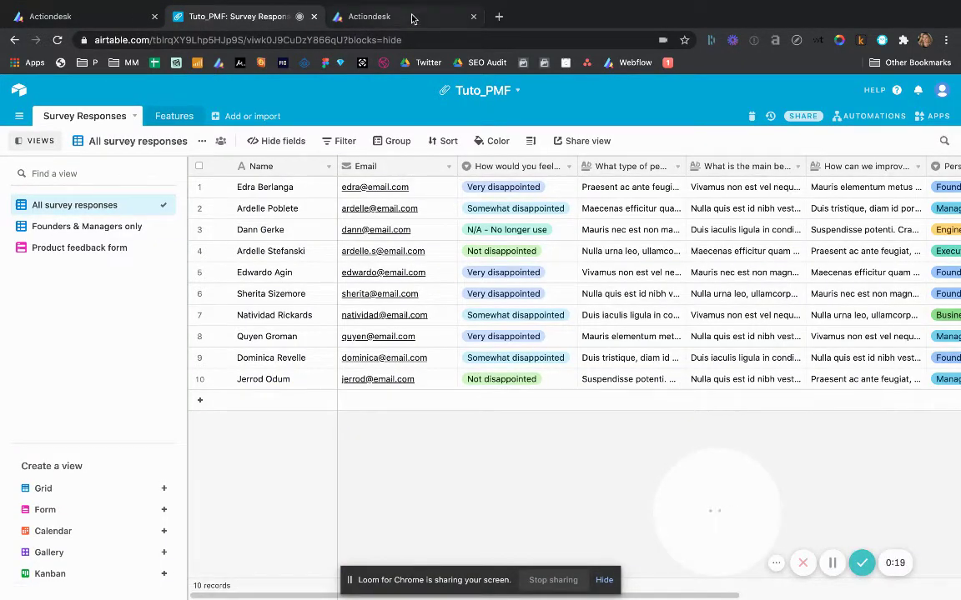
{"action": "left_click", "coordinate": [129, 19]}
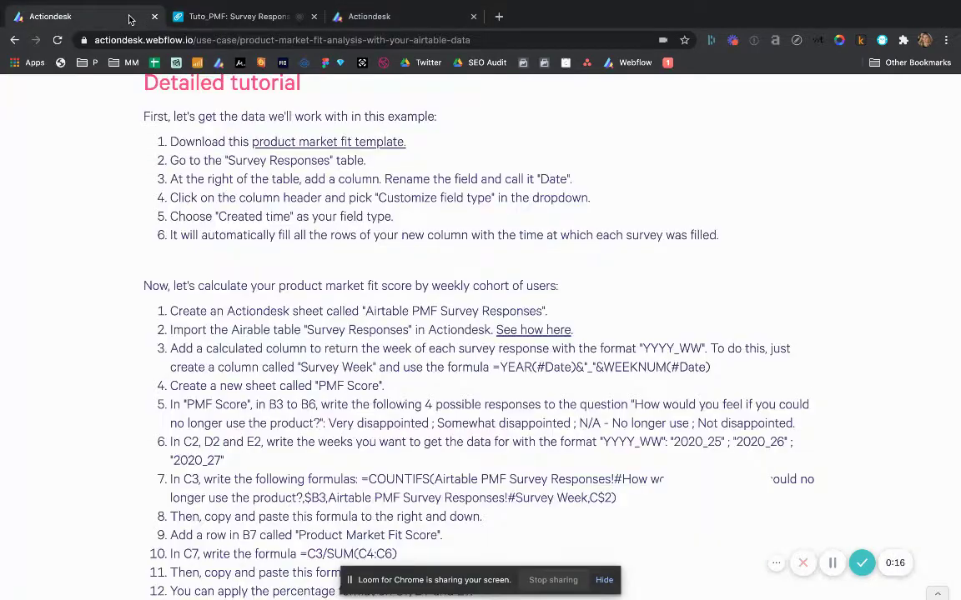
{"action": "double_click", "coordinate": [170, 311]}
{"action": "left_click", "coordinate": [170, 311]}
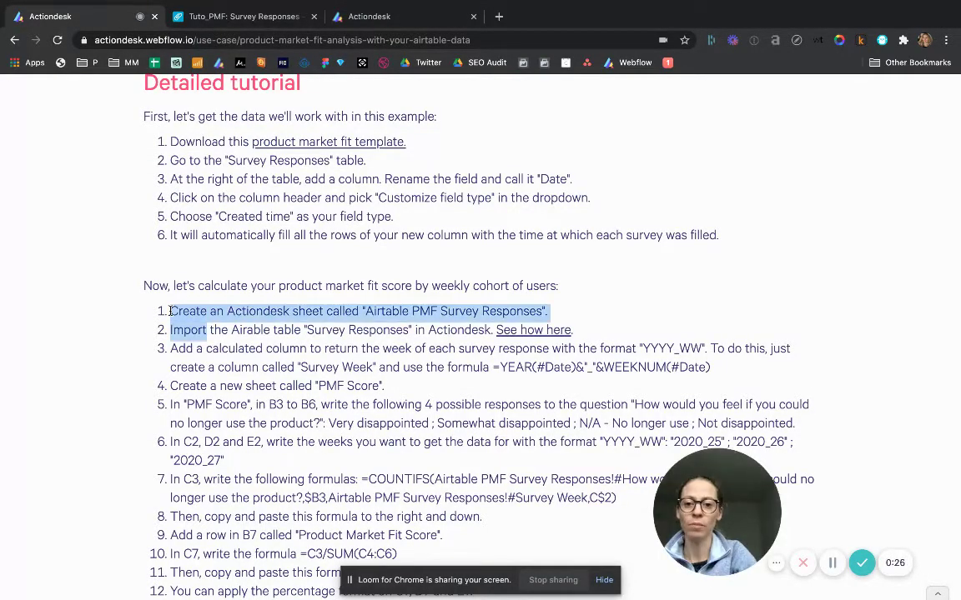
{"action": "mouse_move", "coordinate": [170, 311]}
{"action": "left_mouse_down"}
{"action": "mouse_move", "coordinate": [193, 348]}
{"action": "mouse_move", "coordinate": [573, 330]}
{"action": "left_mouse_up"}
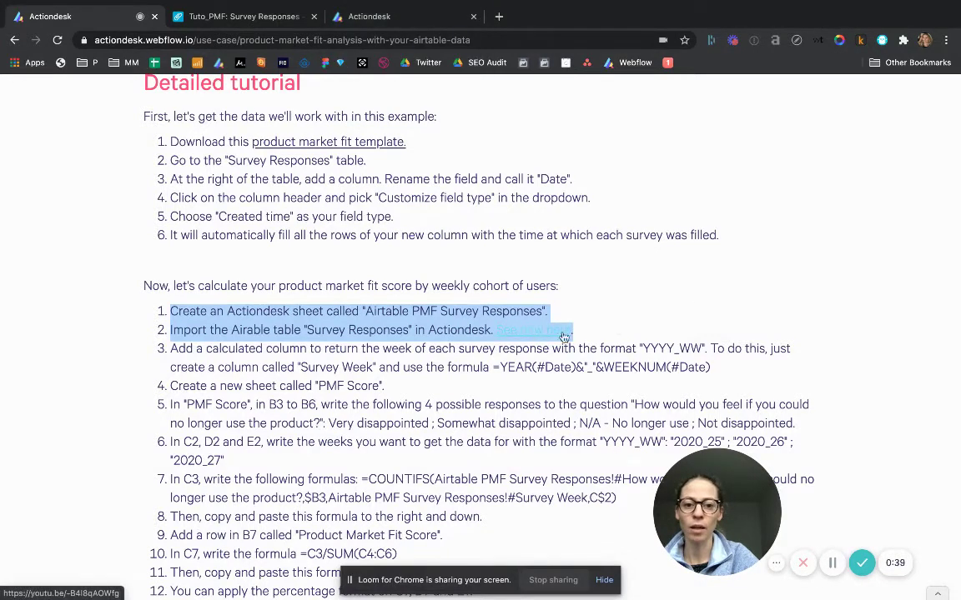
{"action": "left_click", "coordinate": [617, 336]}
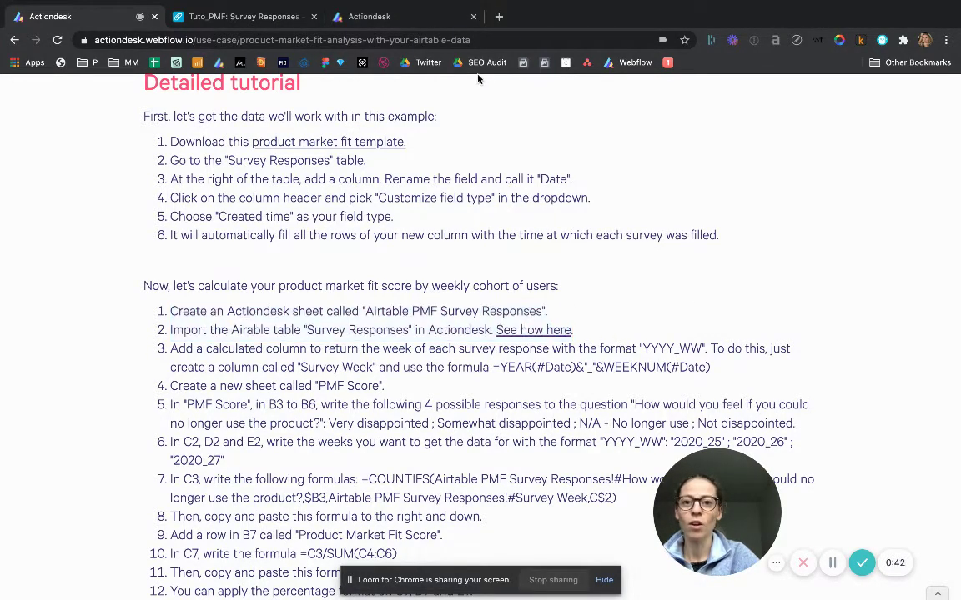
Switch to the Actiondesk tab showing the Airtable PMF Survey Responses sheet.
{"action": "left_click", "coordinate": [388, 15]}
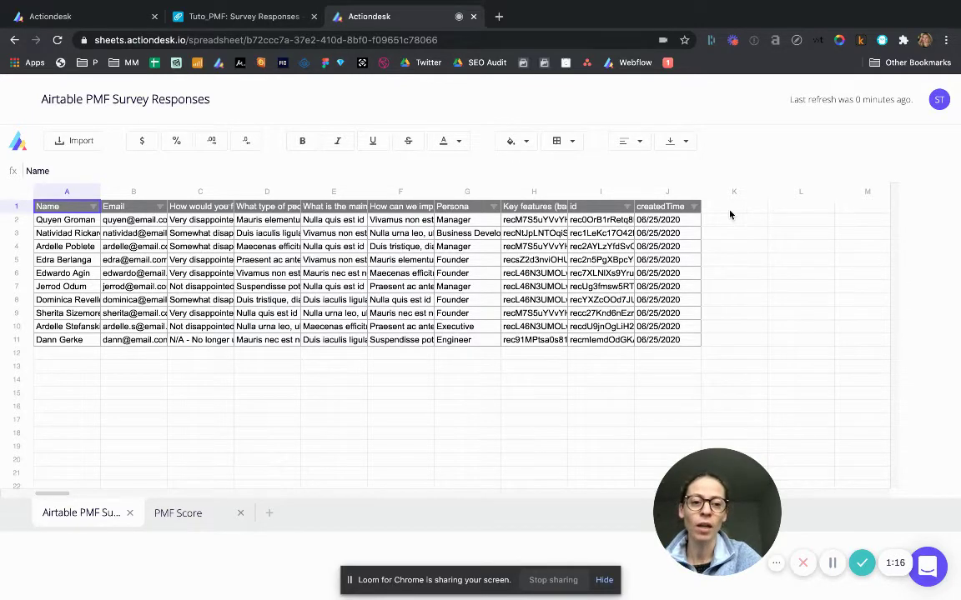
Enter the header 'Survey Week' in cell K1, right after createdTime.
{"action": "left_click", "coordinate": [729, 209]}
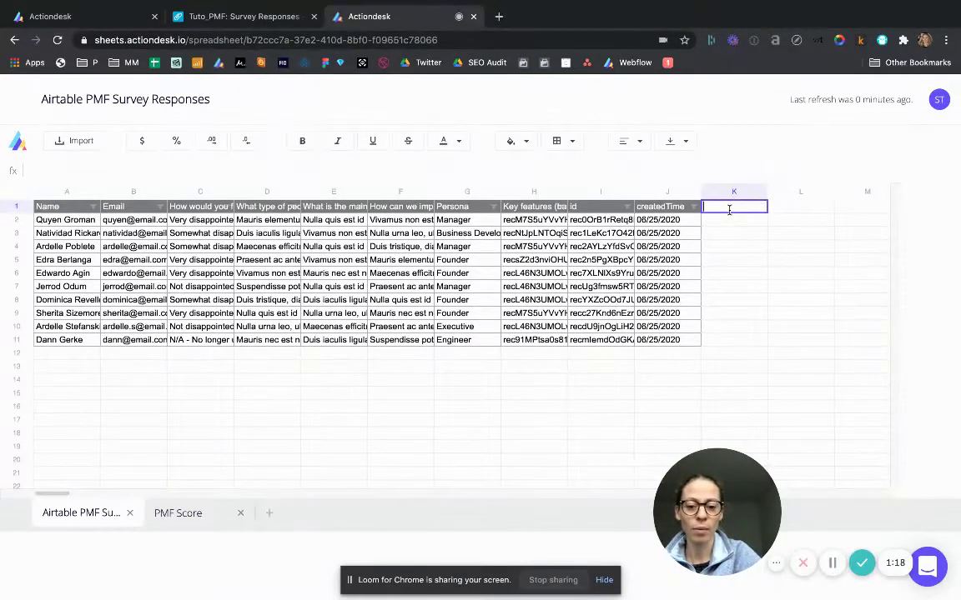
{"action": "type", "text": "Survey Week"}
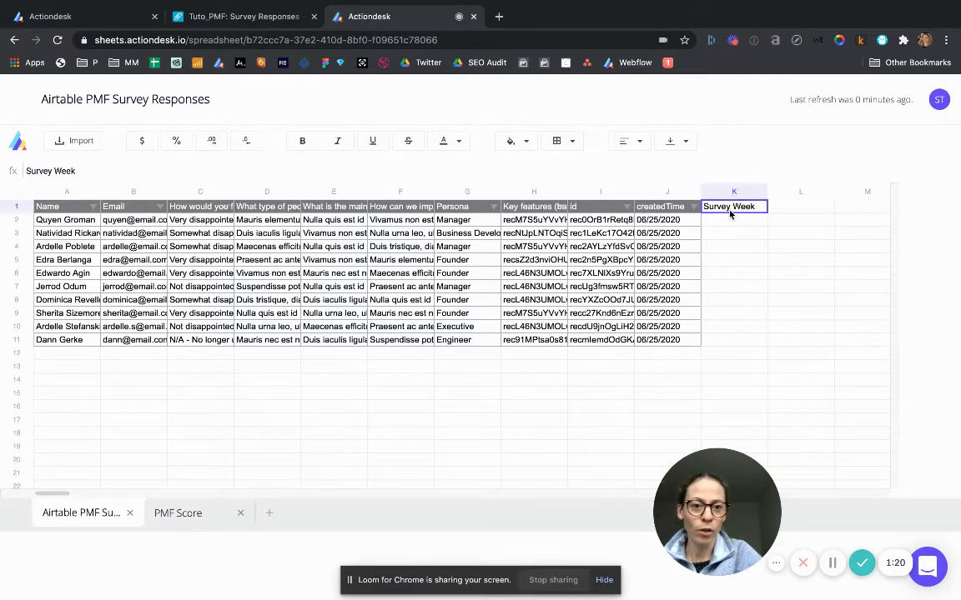
{"action": "key", "text": "Return"}
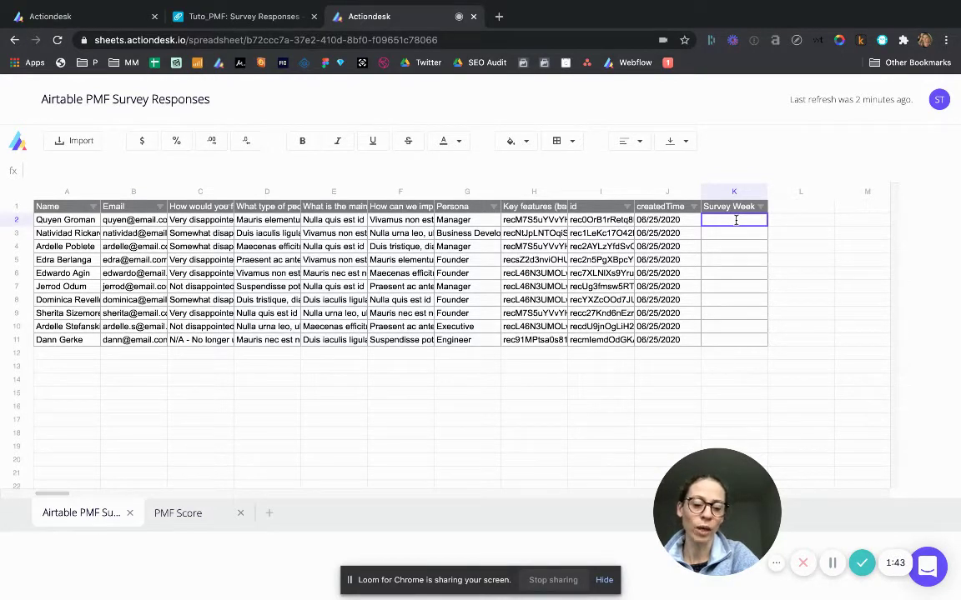
Fill Survey Week with =YEAR(#createdTime)&"_"&WEEKNUM(#createdTime), giving 2020_26 values.
{"action": "type", "text": "=YA"}
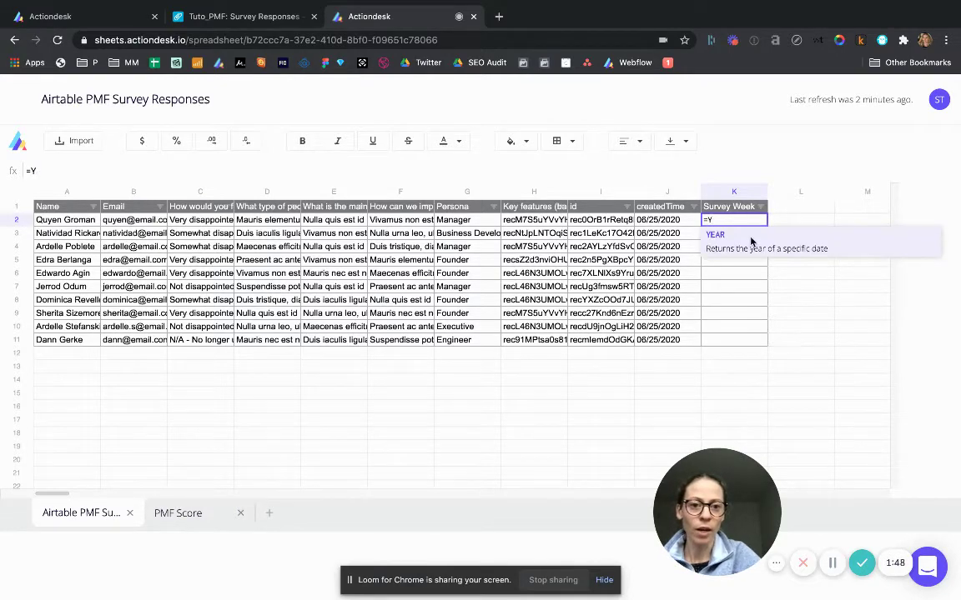
{"action": "left_click", "coordinate": [750, 237]}
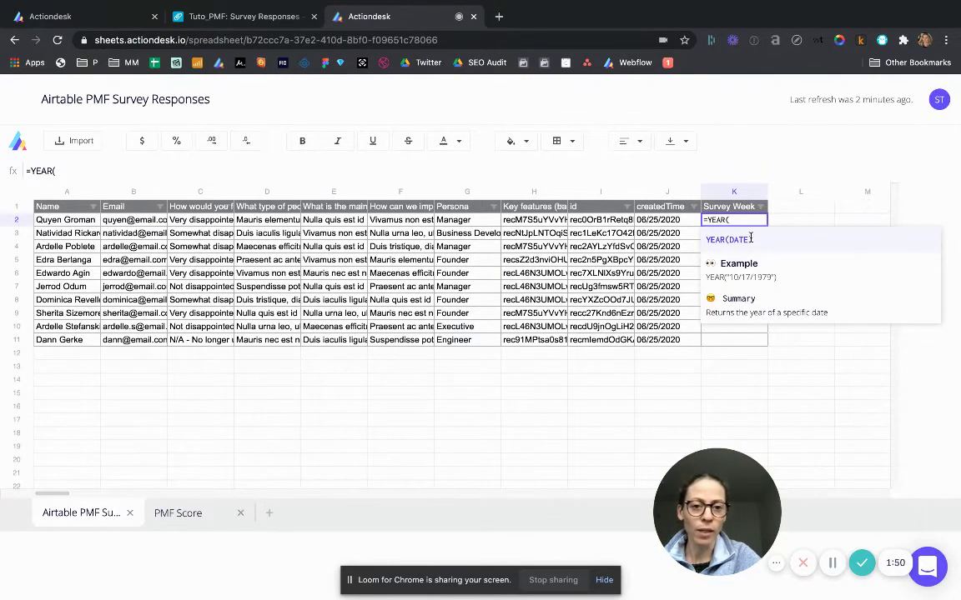
{"action": "left_click", "coordinate": [671, 206]}
{"action": "type", "text": ")"}
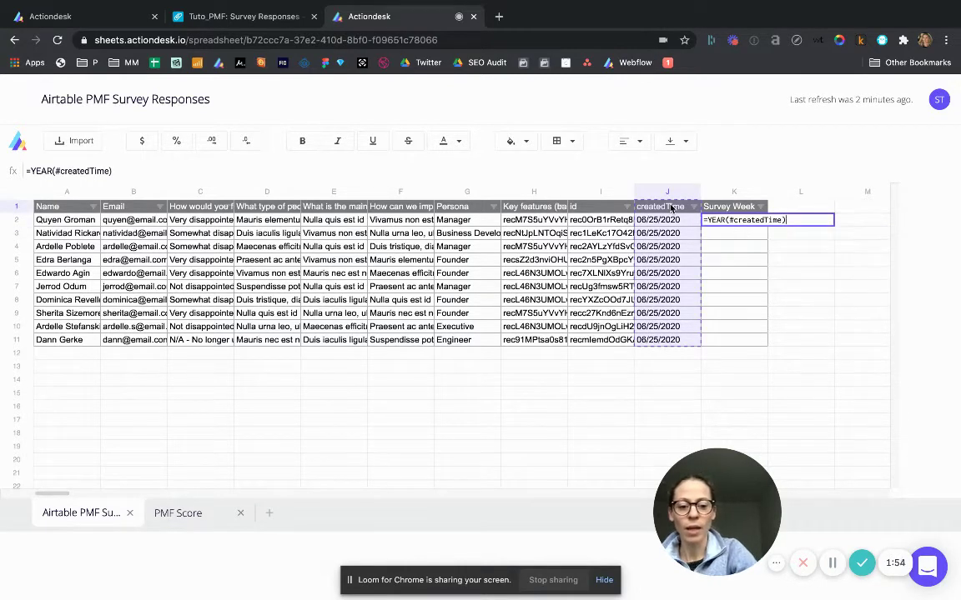
{"action": "type", "text": "&"}
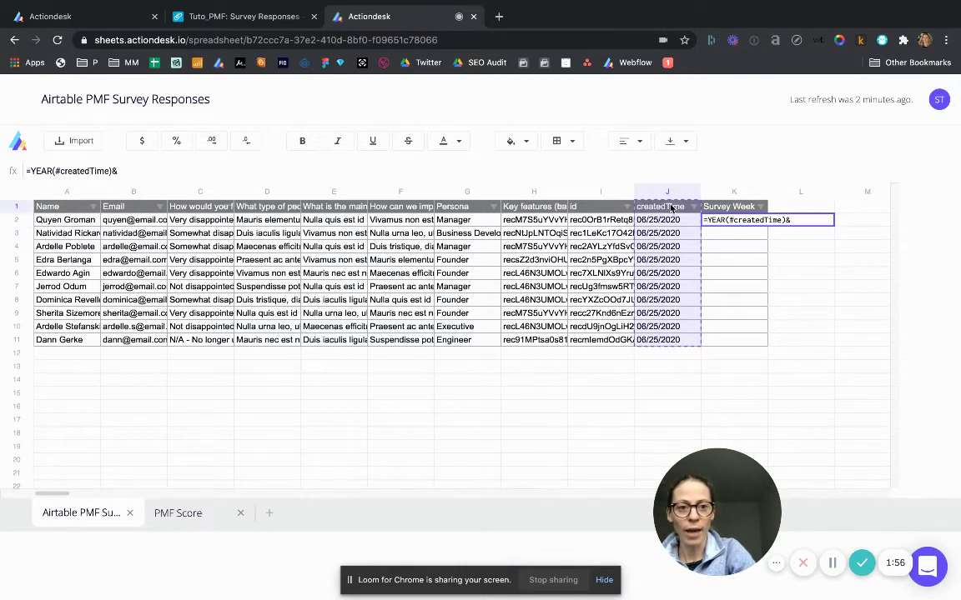
{"action": "type", "text": "\"_"}
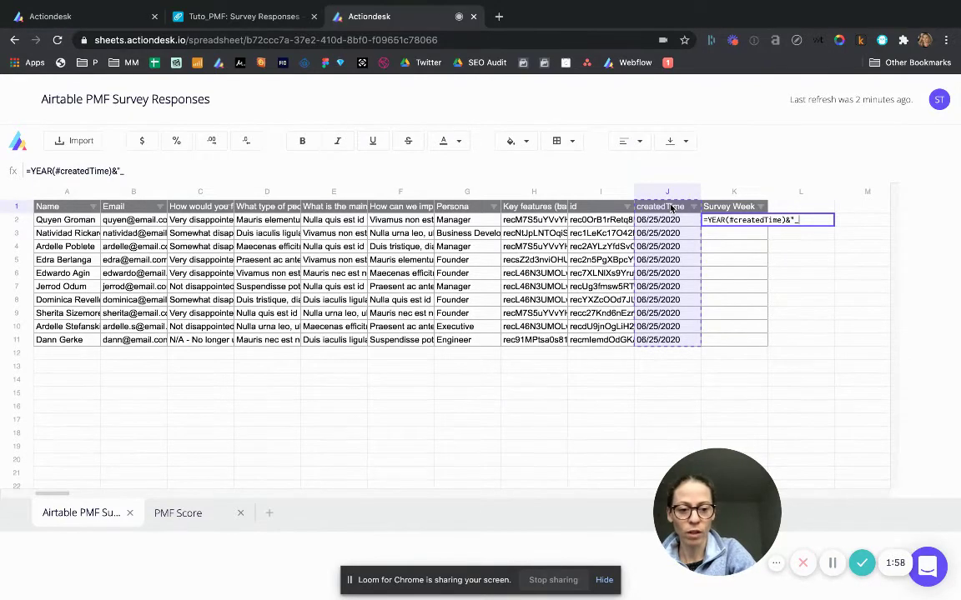
{"action": "type", "text": "\"&"}
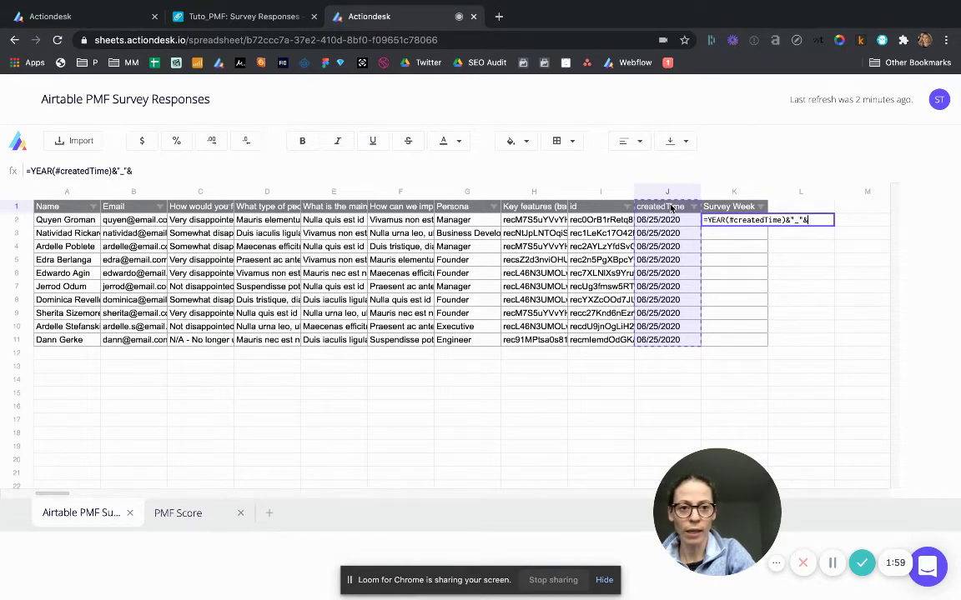
{"action": "type", "text": "WEEKNUM"}
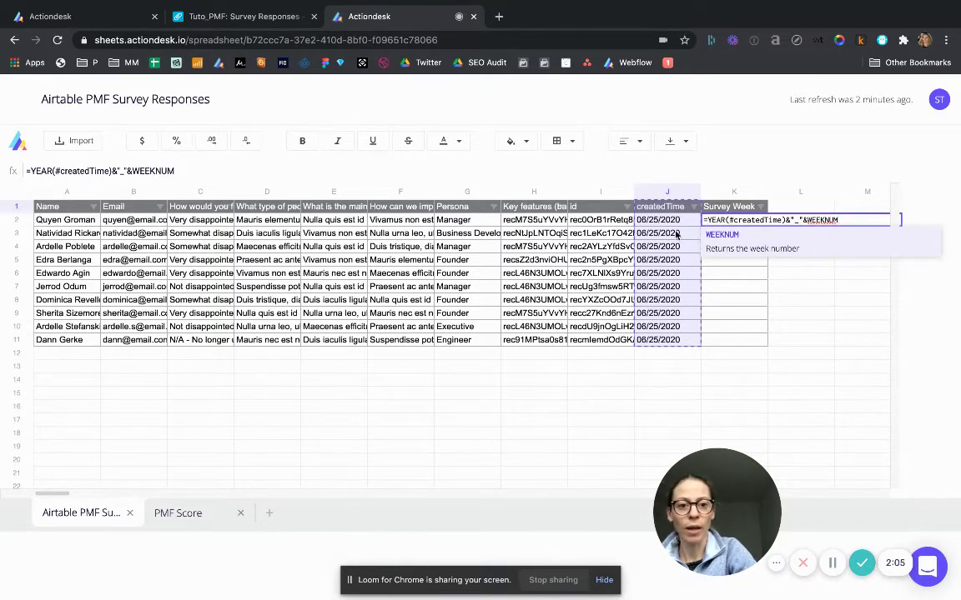
{"action": "type", "text": "("}
{"action": "left_click", "coordinate": [668, 195]}
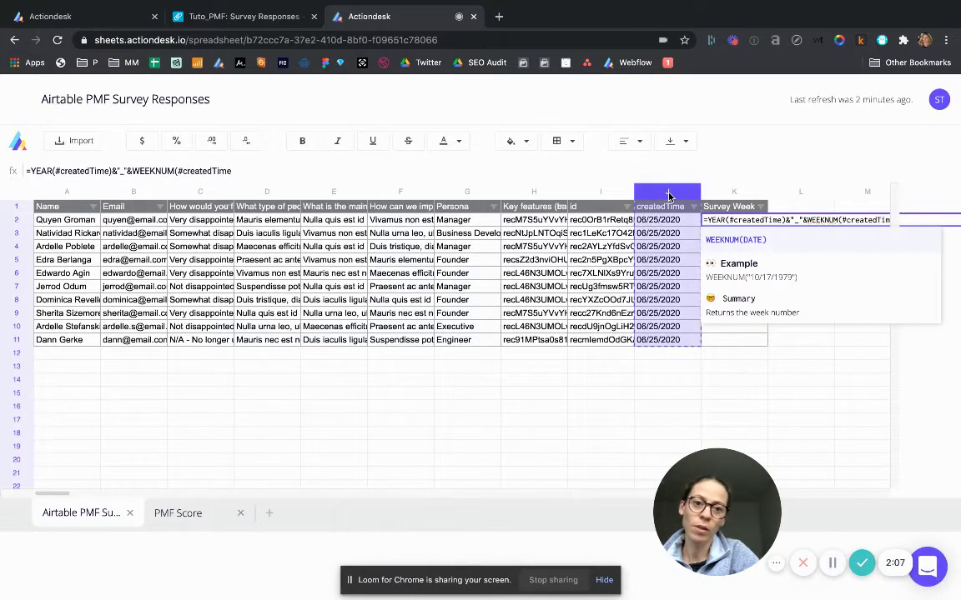
{"action": "type", "text": ")"}
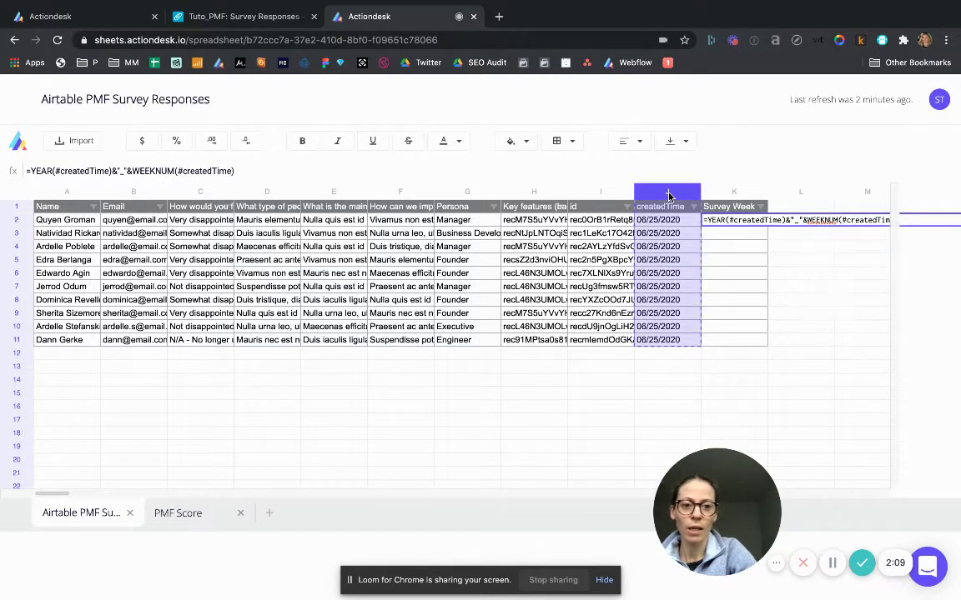
{"action": "key", "text": "Return"}
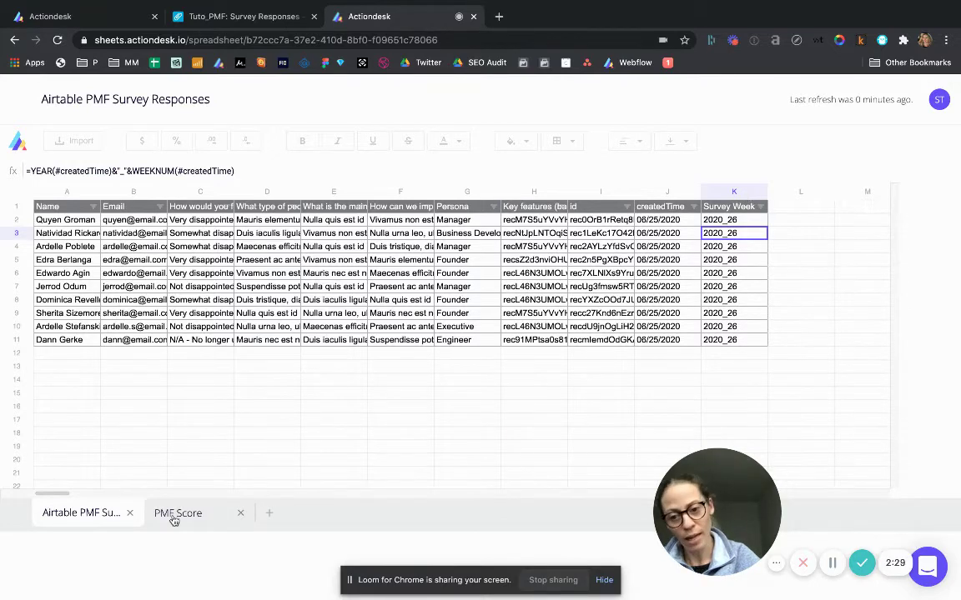
Review the PMF Score sheet's response labels and week headers, then return to the tutorial.
{"action": "left_click", "coordinate": [210, 518]}
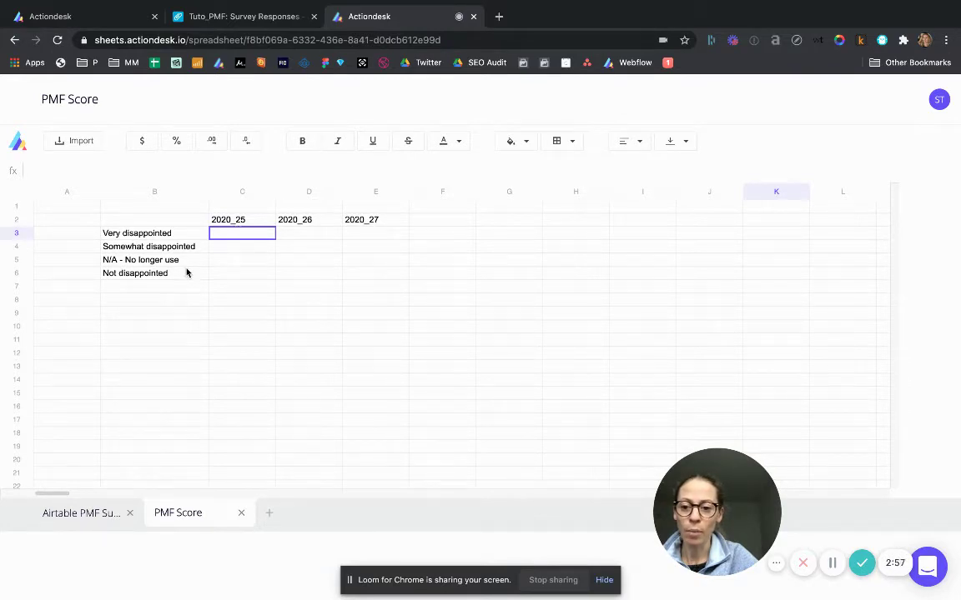
{"action": "left_click", "coordinate": [85, 20]}
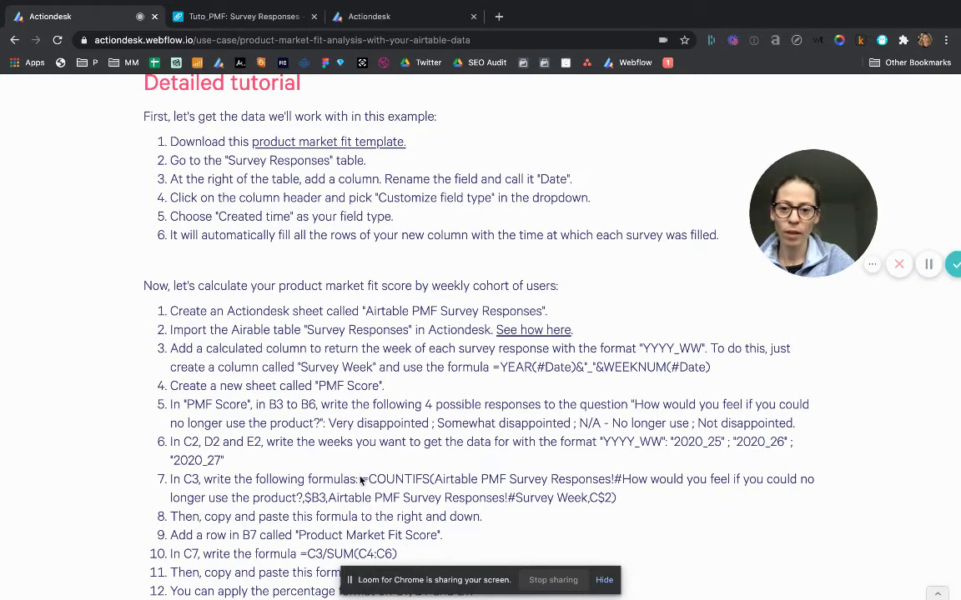
Highlight step 7's COUNTIFS formula in the tutorial and return to the PMF Score sheet.
{"action": "left_click_drag", "start_coordinate": [361, 479], "coordinate": [618, 499]}
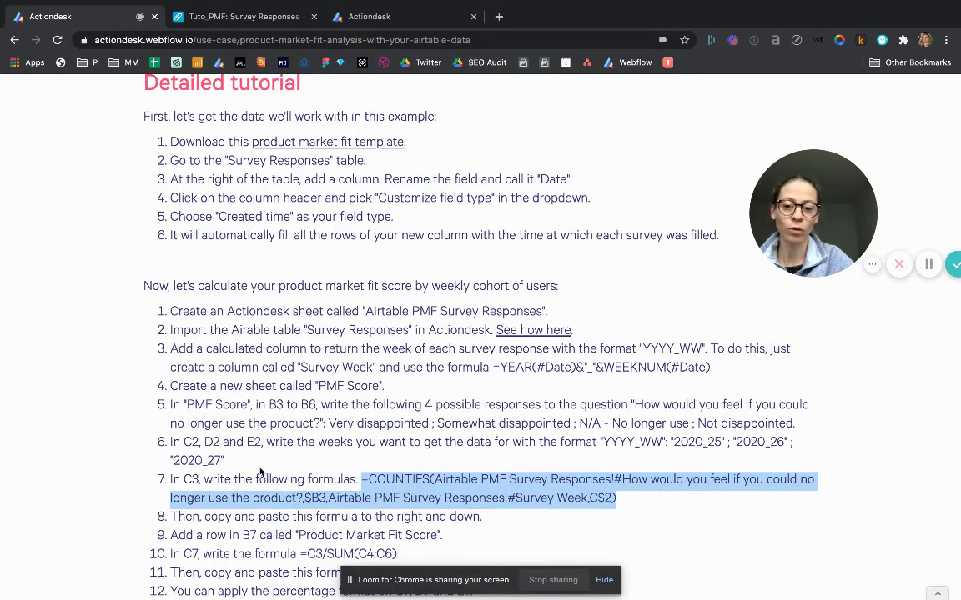
{"action": "left_click", "coordinate": [362, 20]}
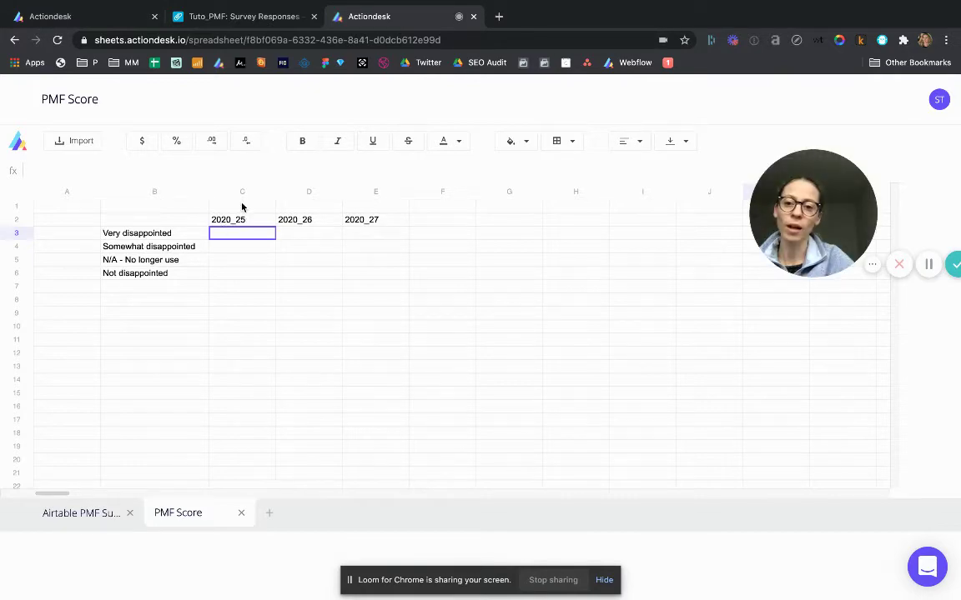
{"action": "left_click", "coordinate": [117, 19]}
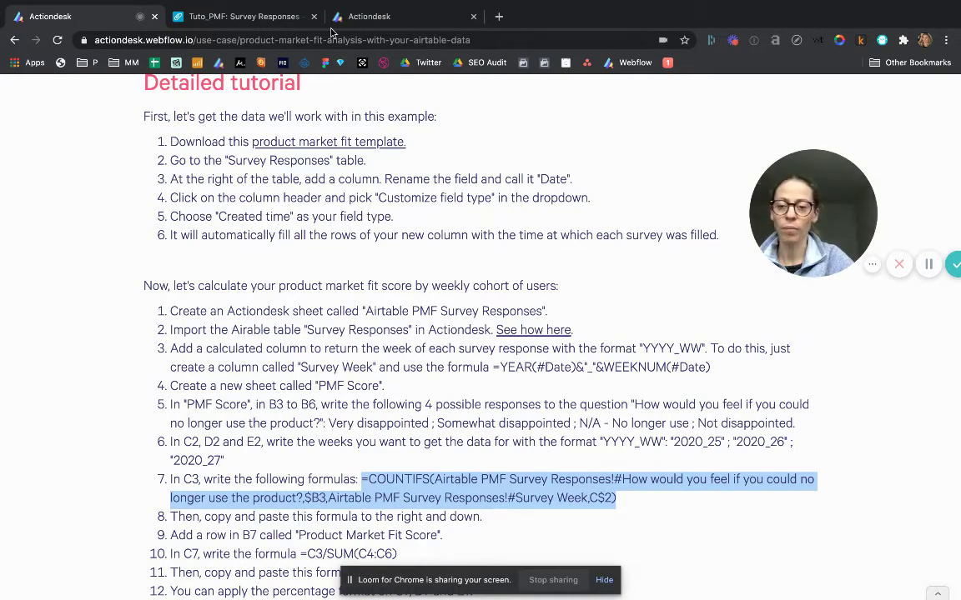
{"action": "left_click", "coordinate": [392, 20]}
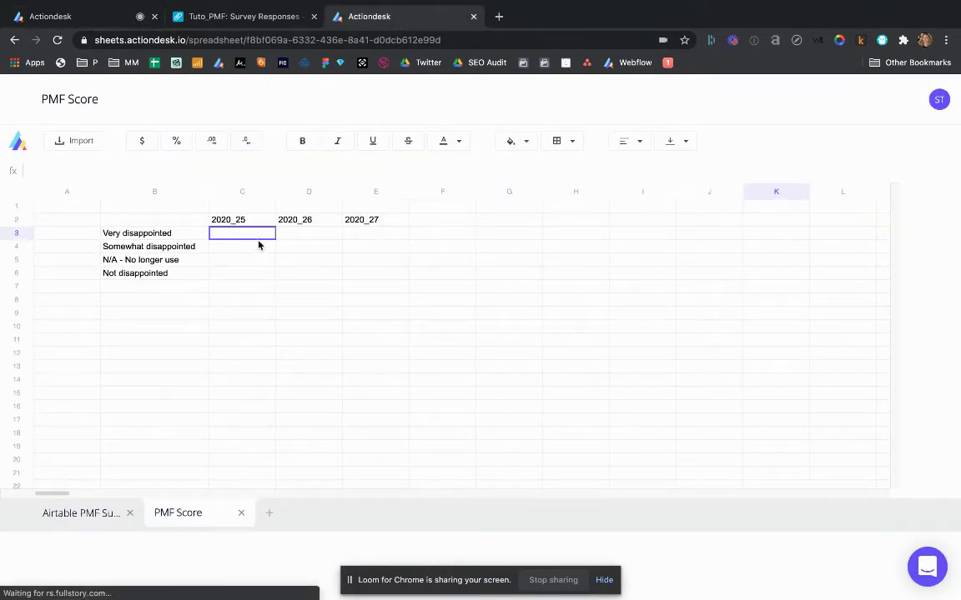
Enter a COUNTIFS in C3 matching the question column to B3 and Survey Week to C2.
{"action": "type", "text": "=COUNTIF"}
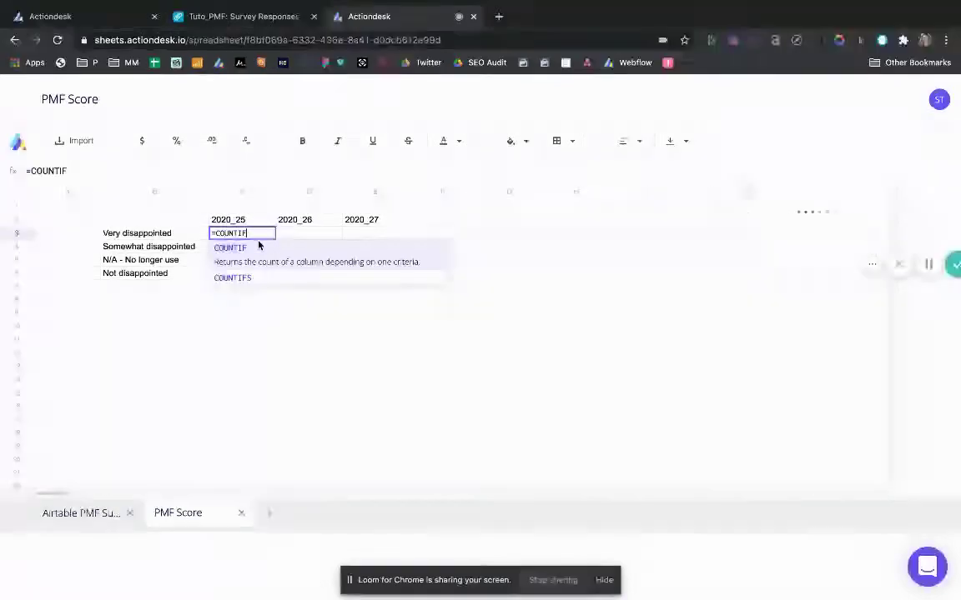
{"action": "type", "text": "S("}
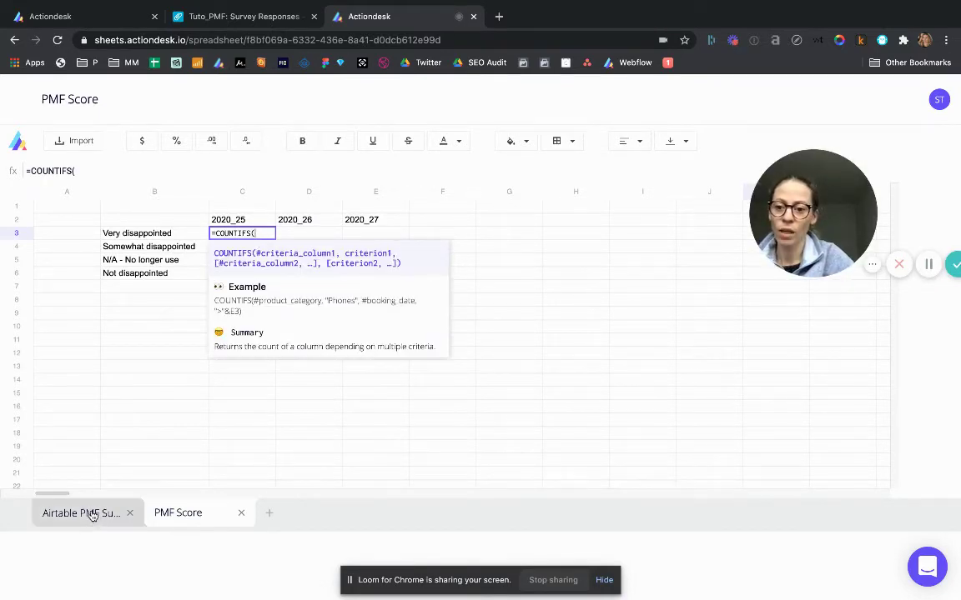
{"action": "left_click", "coordinate": [92, 514]}
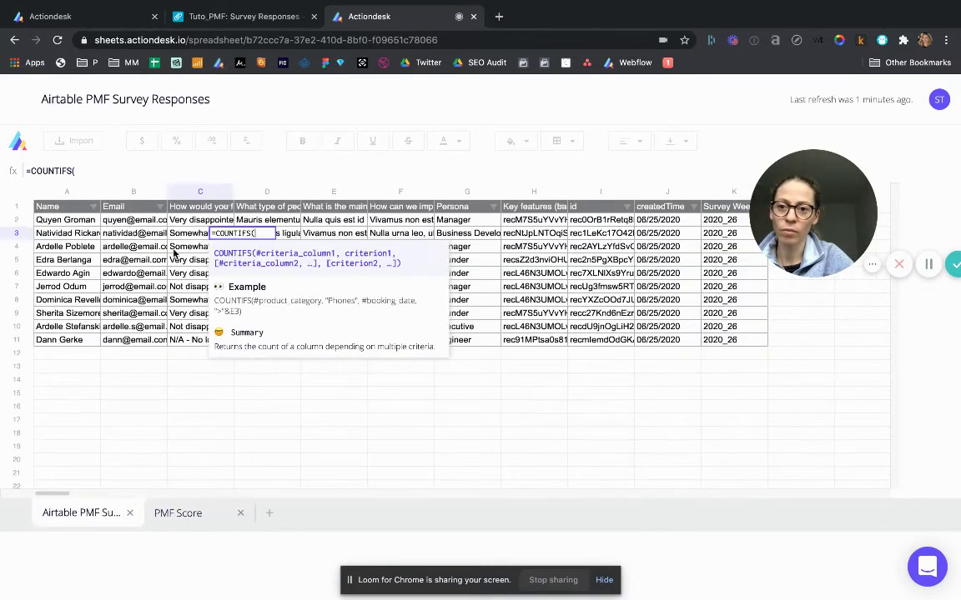
{"action": "left_click", "coordinate": [200, 194]}
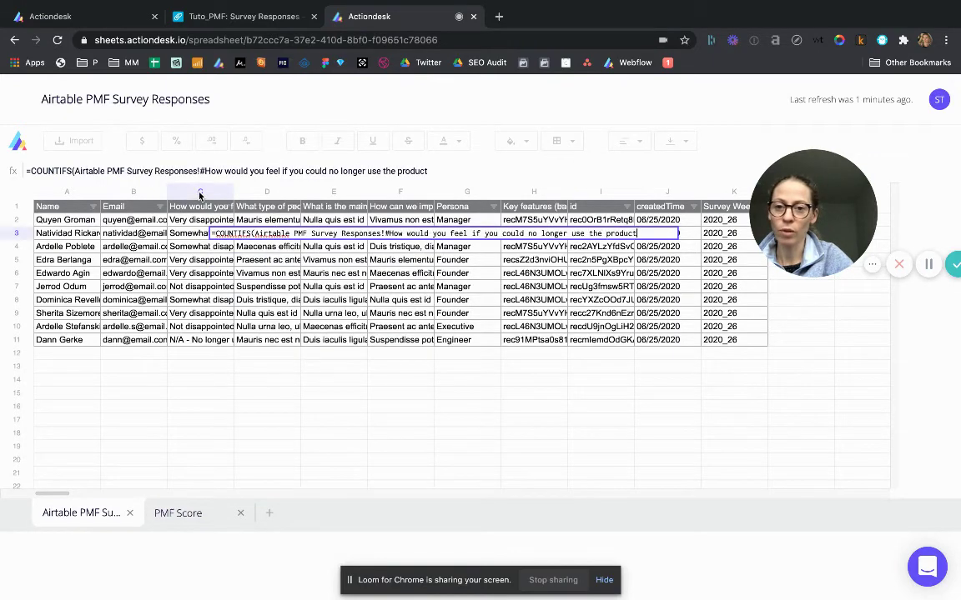
{"action": "left_click", "coordinate": [194, 513]}
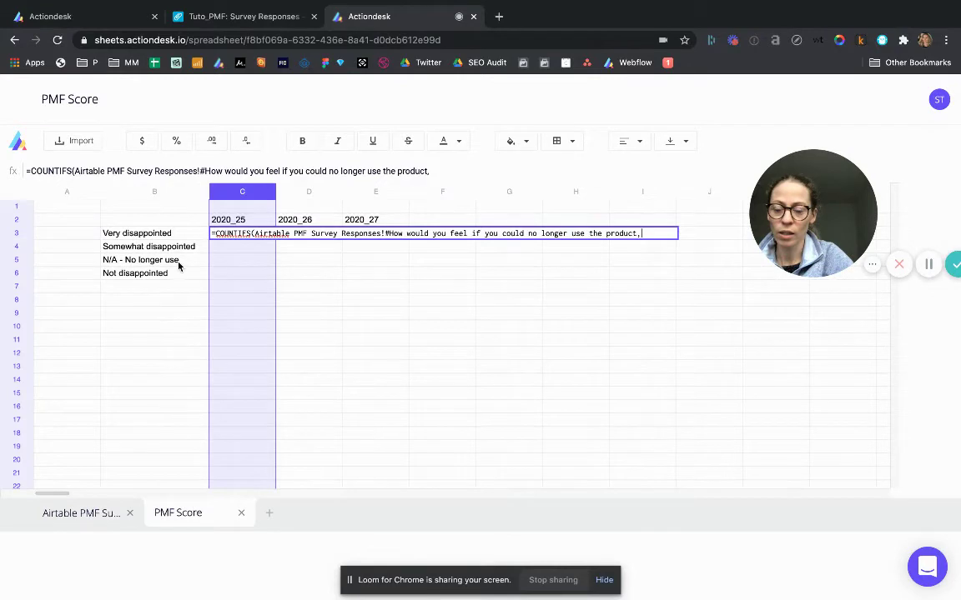
{"action": "left_click", "coordinate": [175, 236]}
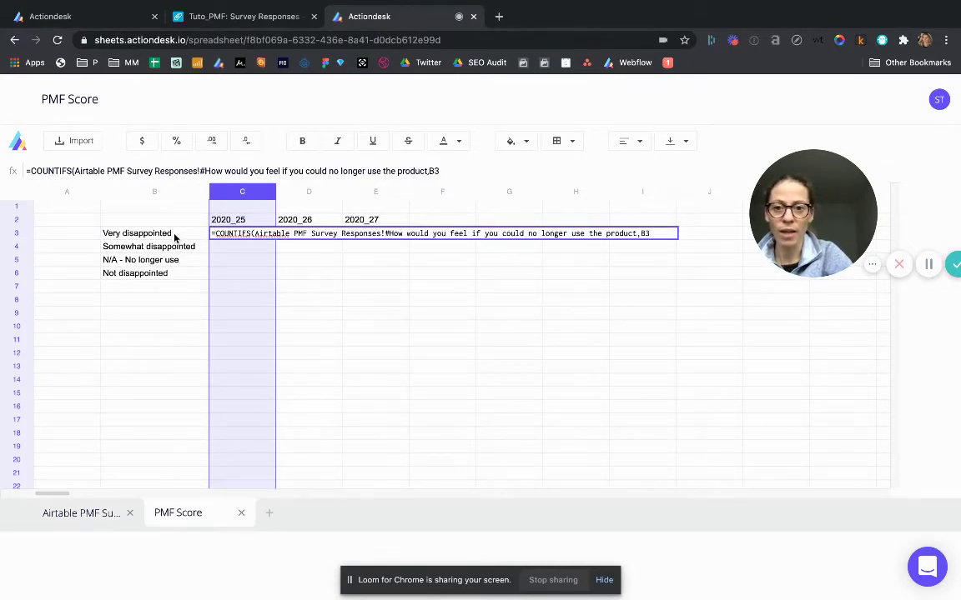
{"action": "left_click", "coordinate": [72, 516]}
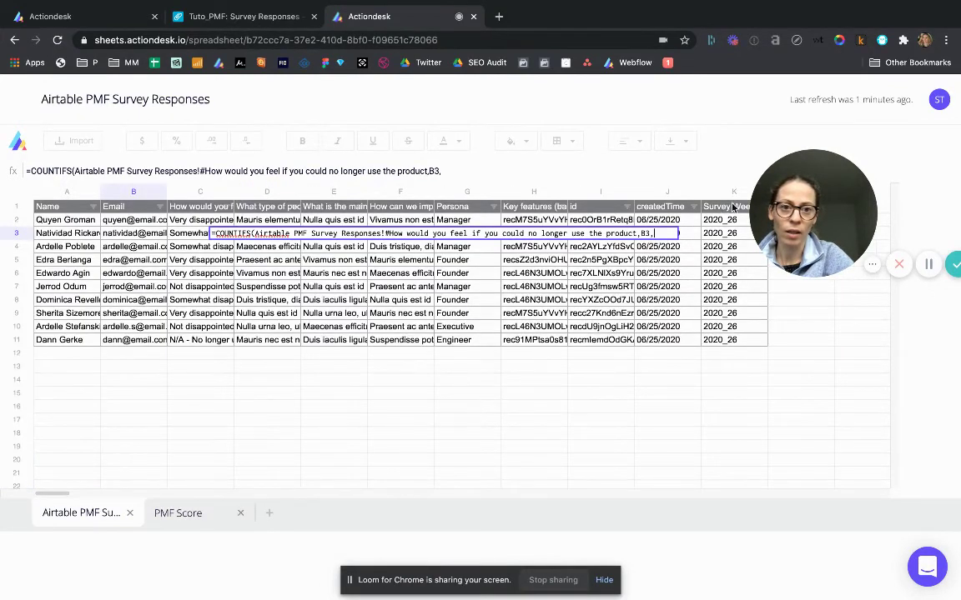
{"action": "left_click", "coordinate": [725, 195]}
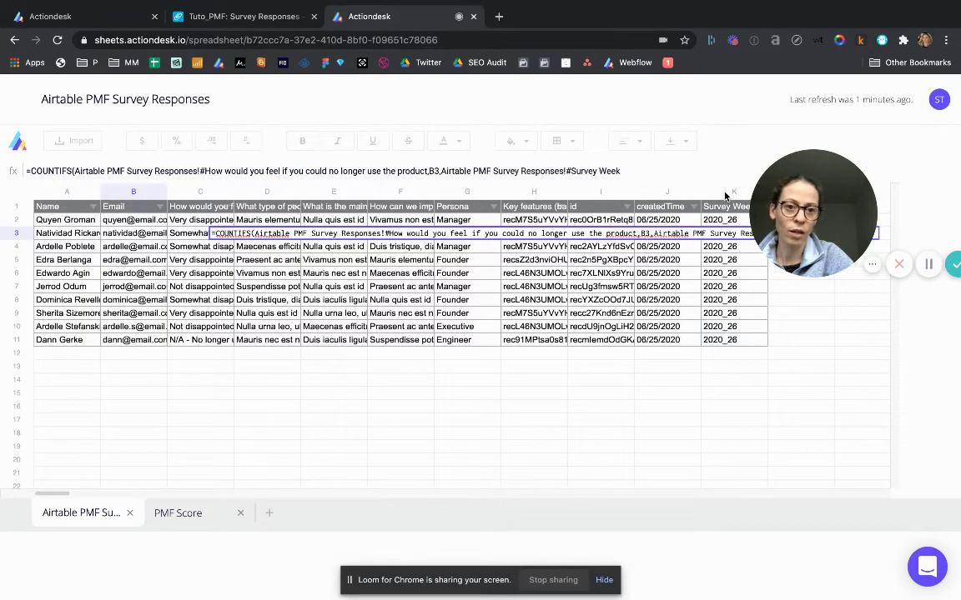
{"action": "left_click", "coordinate": [180, 515]}
{"action": "type", "text": ","}
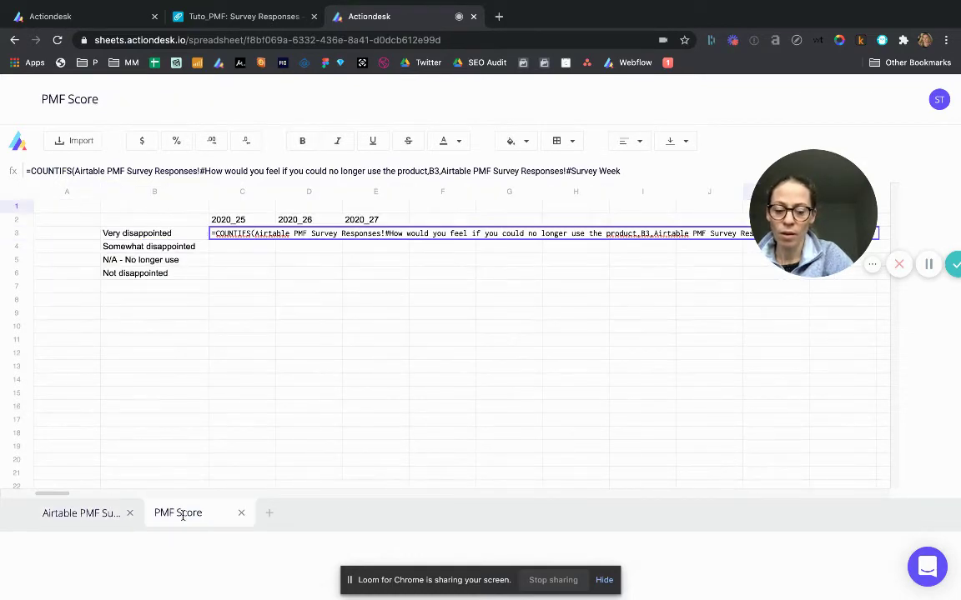
{"action": "left_click", "coordinate": [237, 221]}
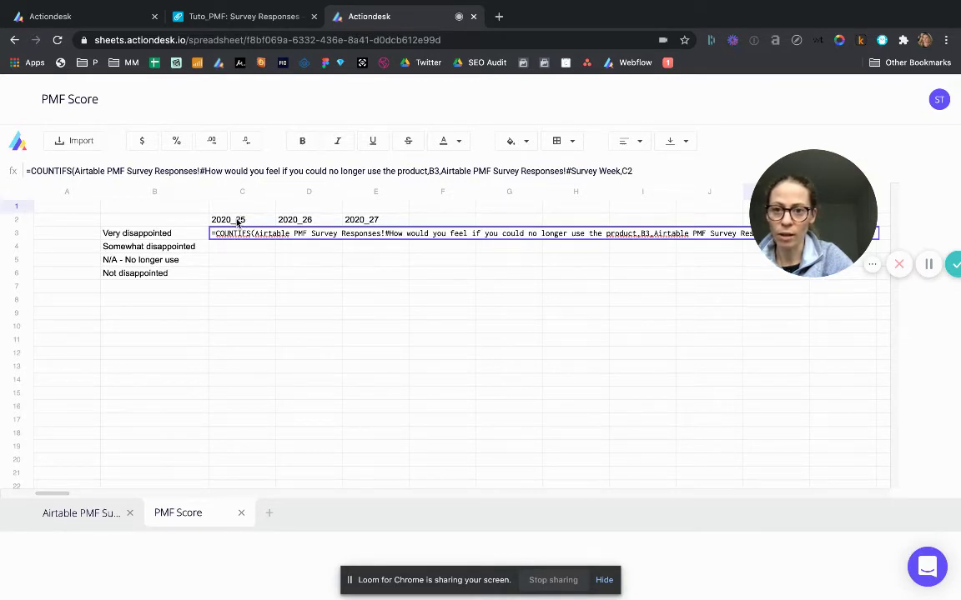
{"action": "type", "text": ")"}
{"action": "key", "text": "Return"}
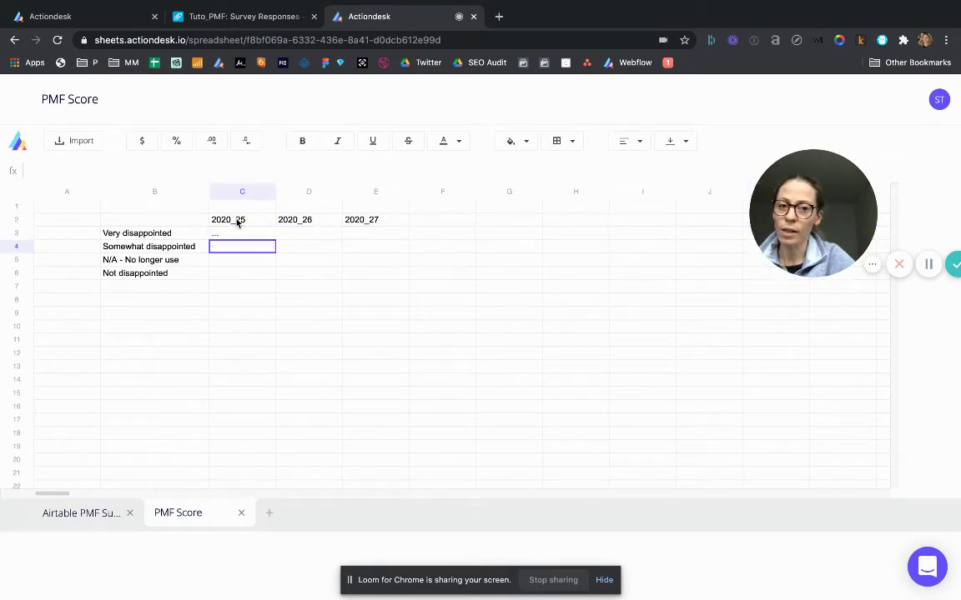
Copy the C3 COUNTIFS formula over C3:E6 and inspect the resulting formulas.
{"action": "left_click", "coordinate": [871, 266]}
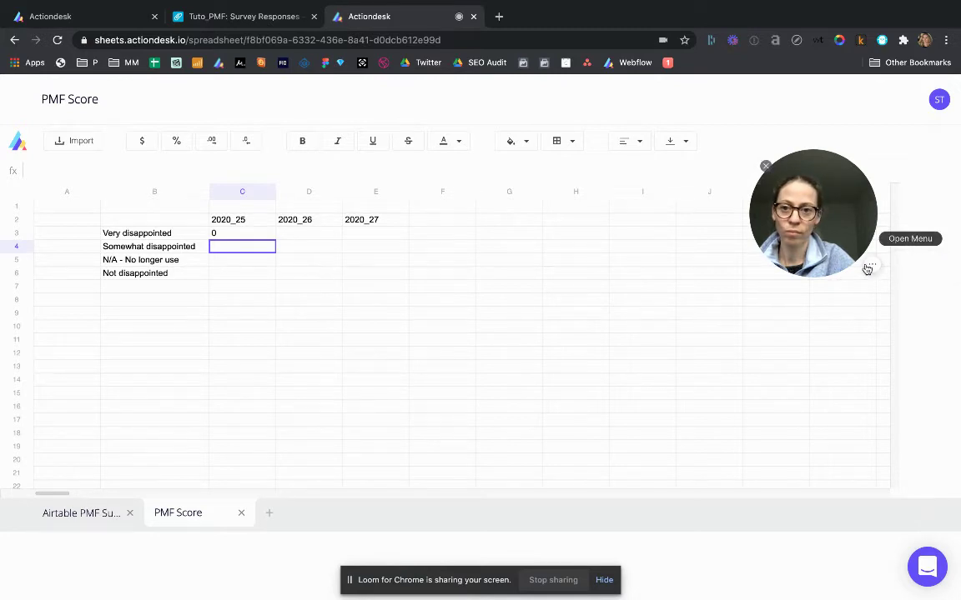
{"action": "left_click", "coordinate": [259, 234]}
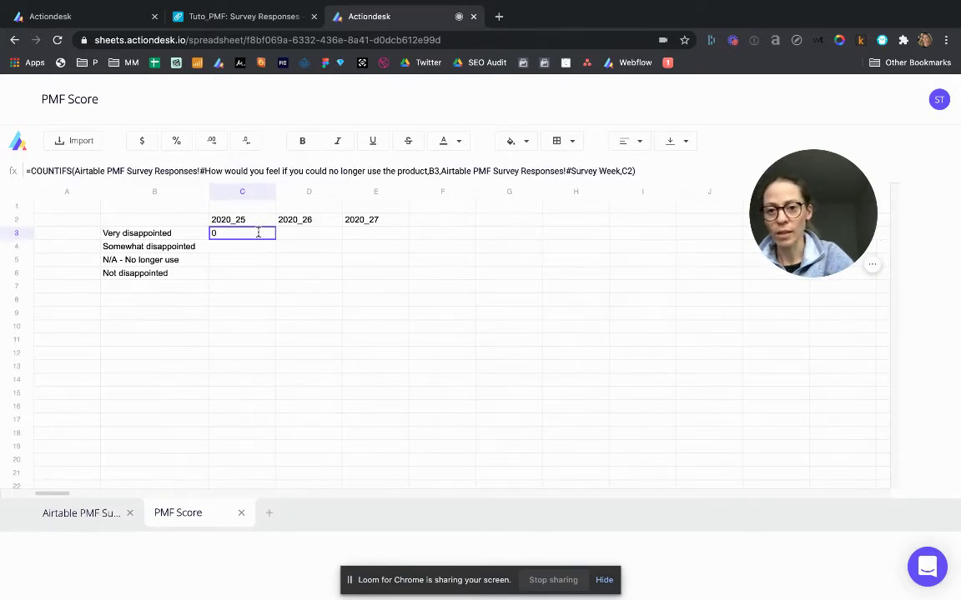
{"action": "key", "text": "super+c"}
{"action": "left_click_drag", "start_coordinate": [243, 274], "coordinate": [376, 238]}
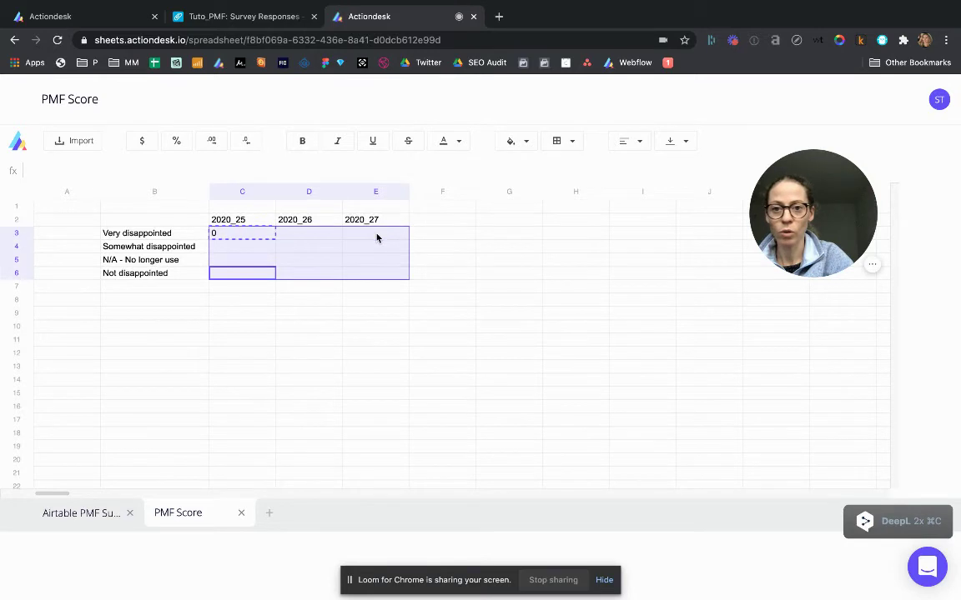
{"action": "key", "text": "super+v"}
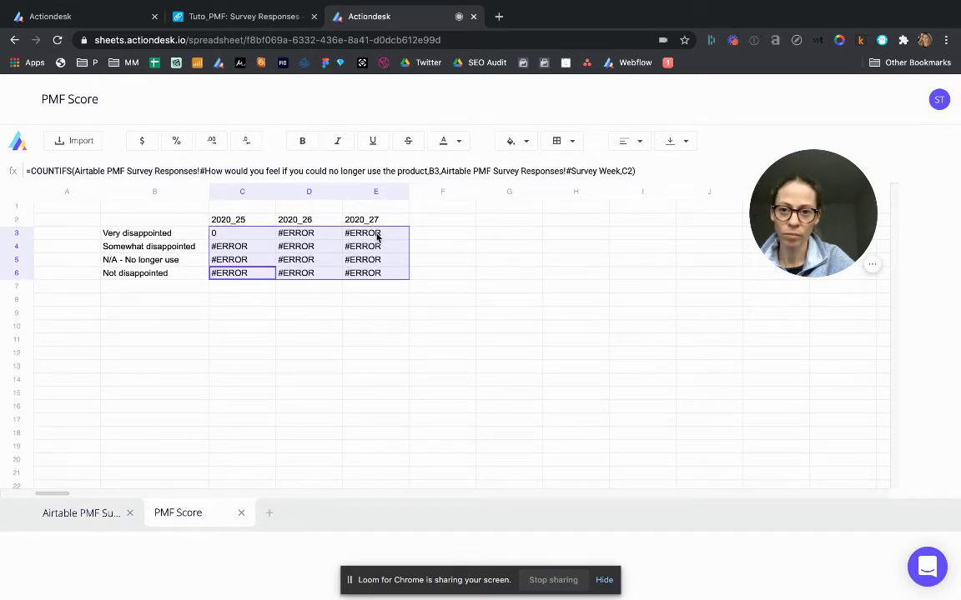
{"action": "left_click", "coordinate": [250, 233]}
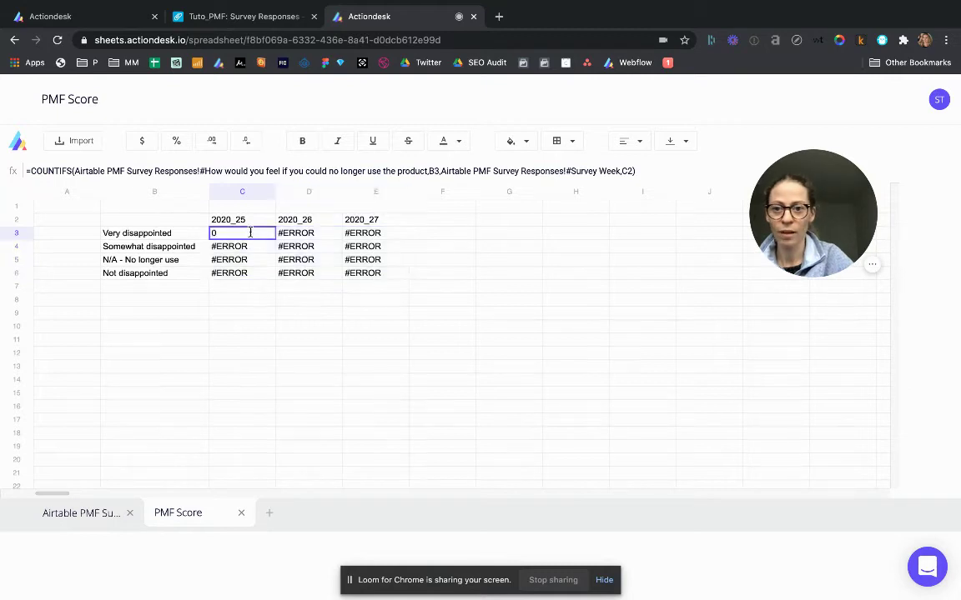
{"action": "left_click", "coordinate": [289, 233]}
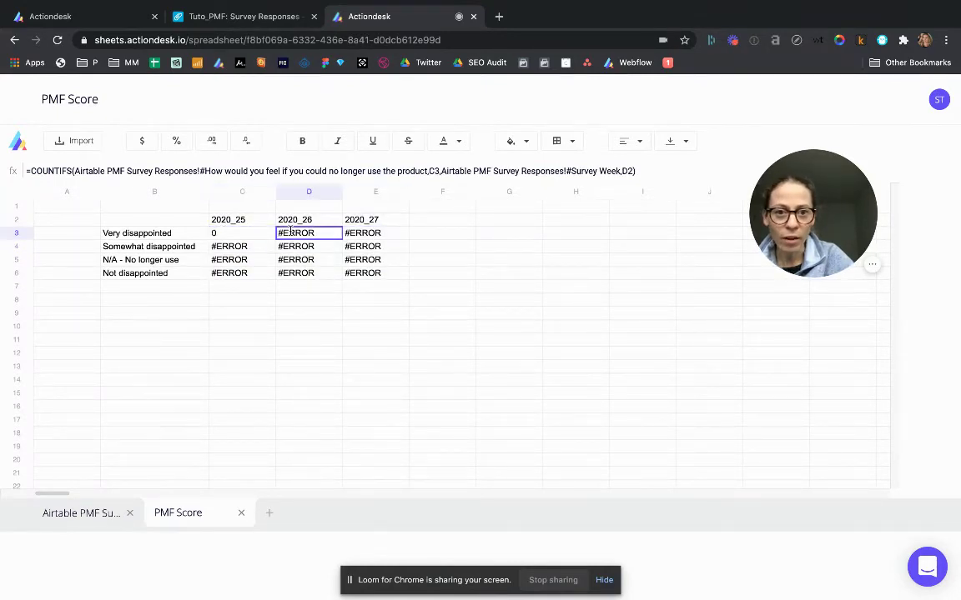
{"action": "left_click", "coordinate": [236, 237]}
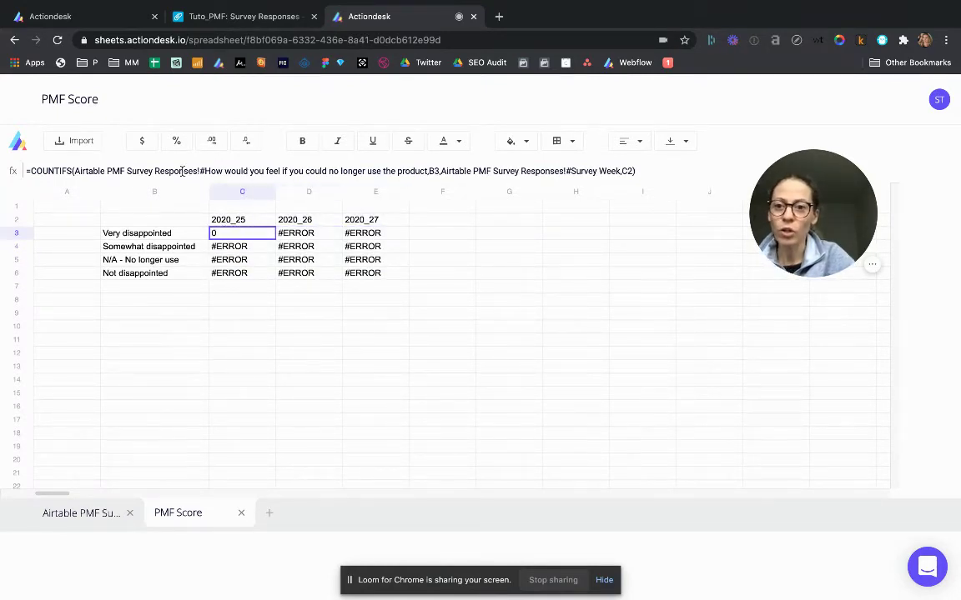
Anchor C3's references as $B3 and C$2, then refill C3:E6 with the corrected formula.
{"action": "left_click", "coordinate": [430, 171]}
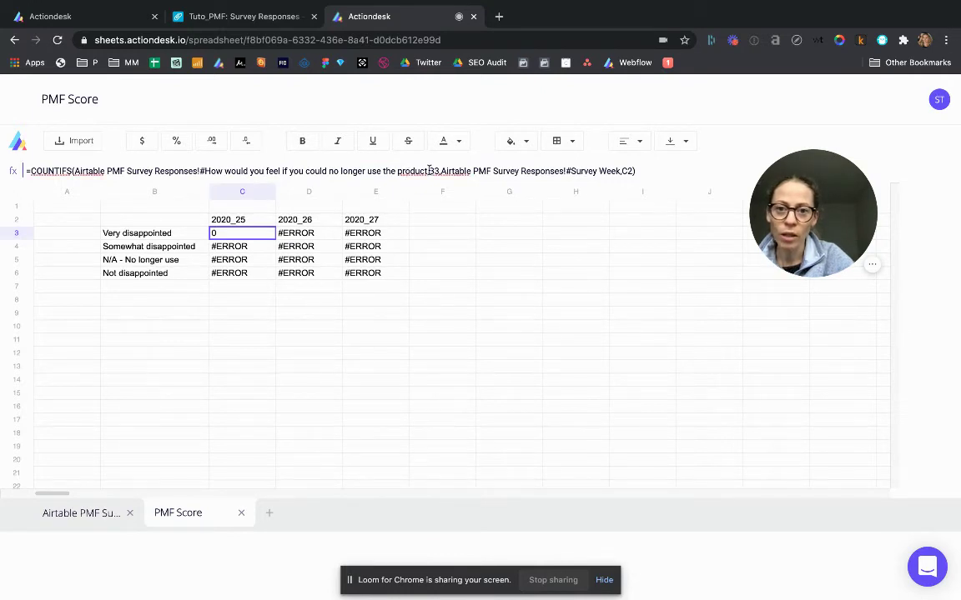
{"action": "type", "text": "$"}
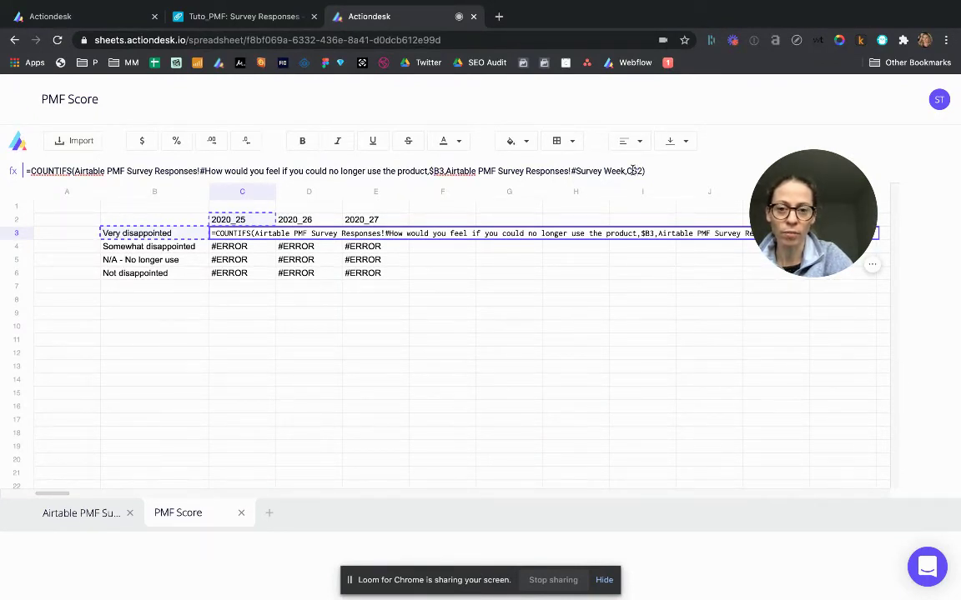
{"action": "key", "text": "Return"}
{"action": "key", "text": "Up"}
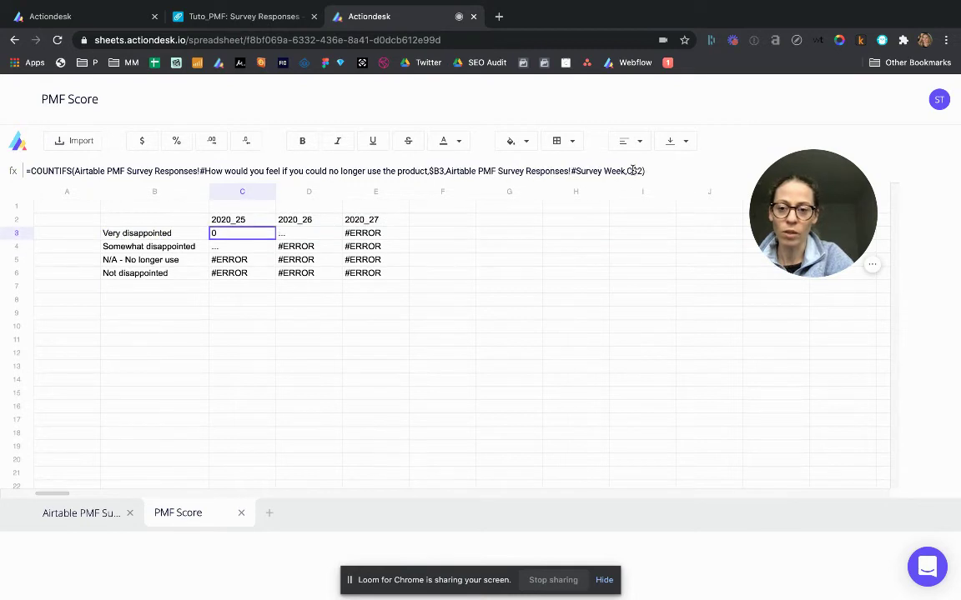
{"action": "key", "text": "shift+Right"}
{"action": "key", "text": "shift+Right"}
{"action": "key", "text": "shift+Down"}
{"action": "key", "text": "super+c"}
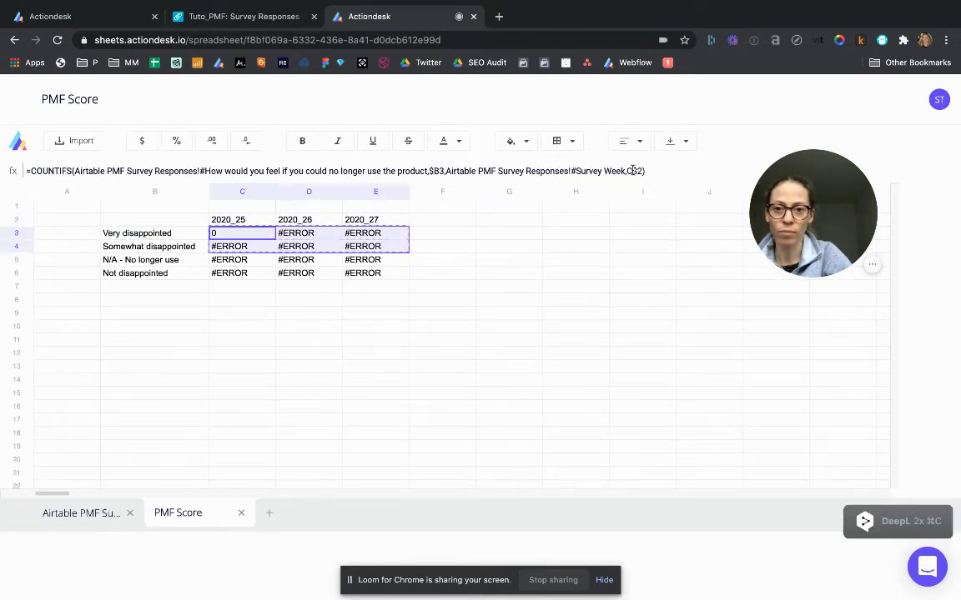
{"action": "key", "text": "shift+Down"}
{"action": "key", "text": "shift+Down"}
{"action": "key", "text": "super+v"}
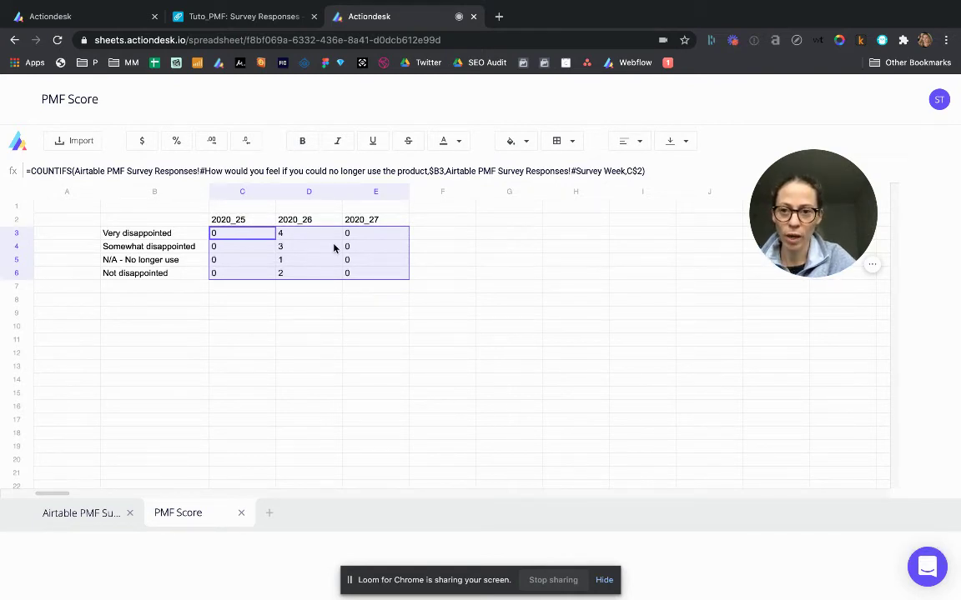
{"action": "left_click", "coordinate": [314, 233]}
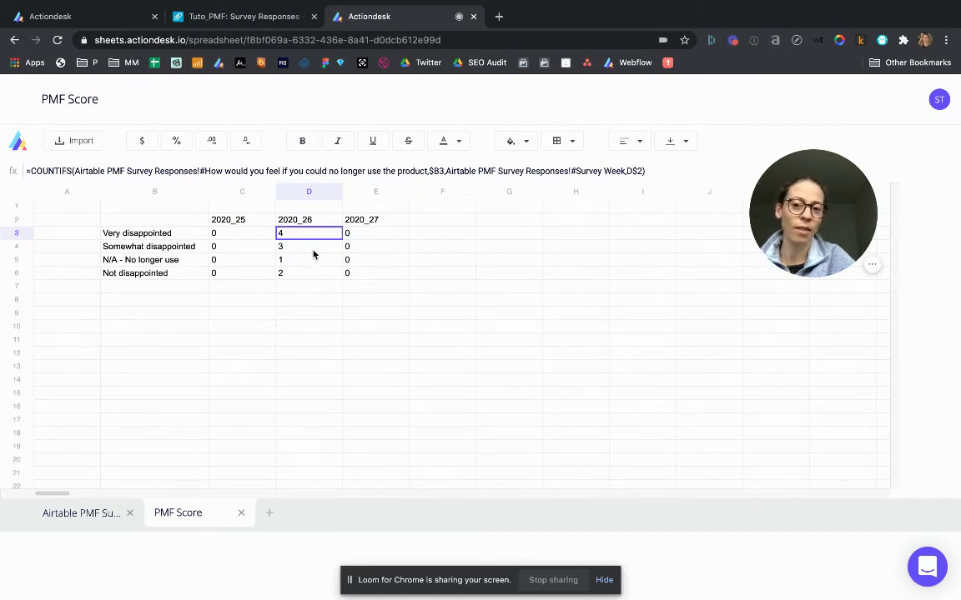
Scroll the tutorial to step 9 and select the text 'Product Market Fit Score'.
{"action": "left_click", "coordinate": [128, 18]}
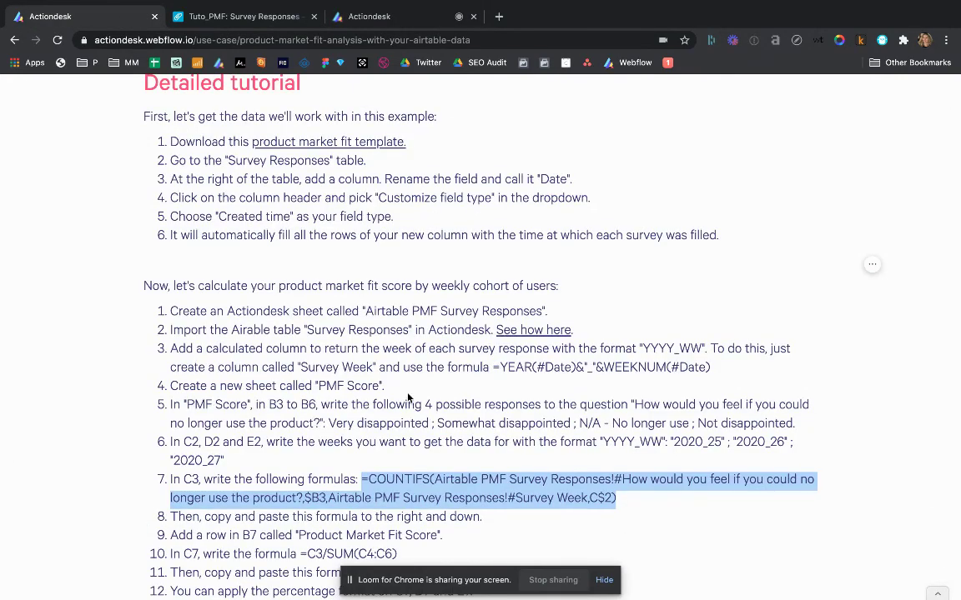
{"action": "scroll", "coordinate": [408, 399], "scroll_direction": "down", "scroll_amount": 3}
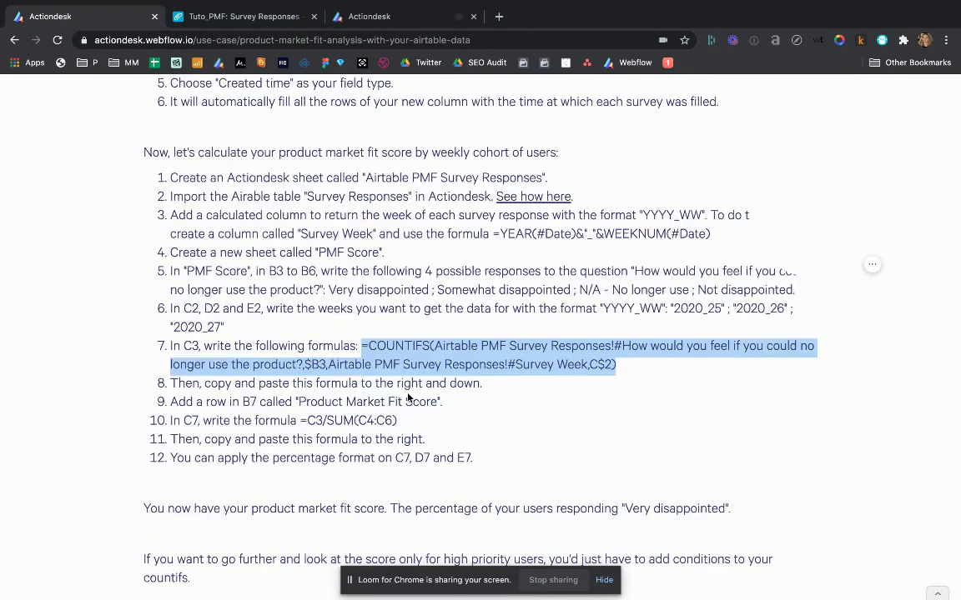
{"action": "left_click", "coordinate": [317, 405]}
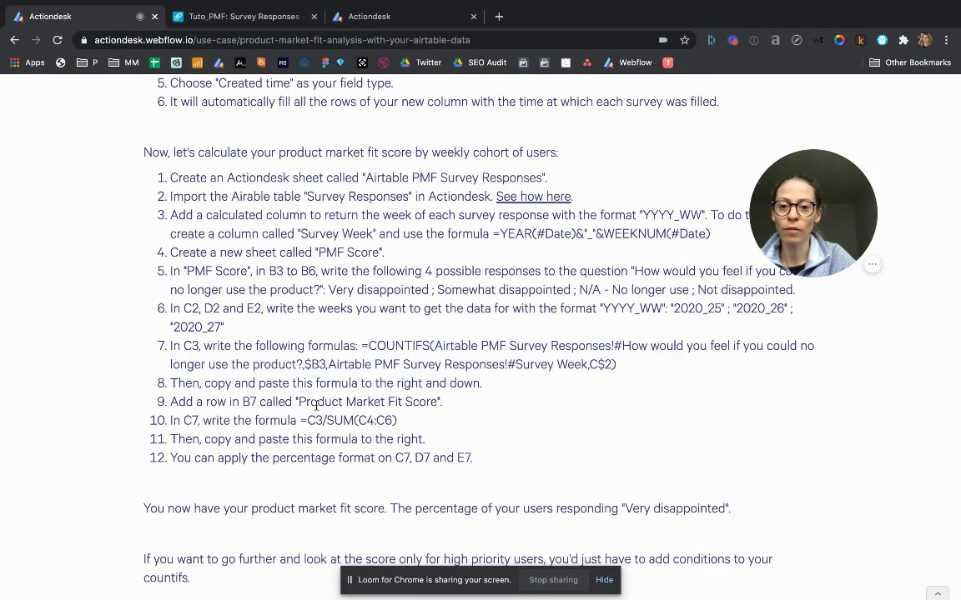
{"action": "left_click_drag", "start_coordinate": [298, 403], "coordinate": [439, 403]}
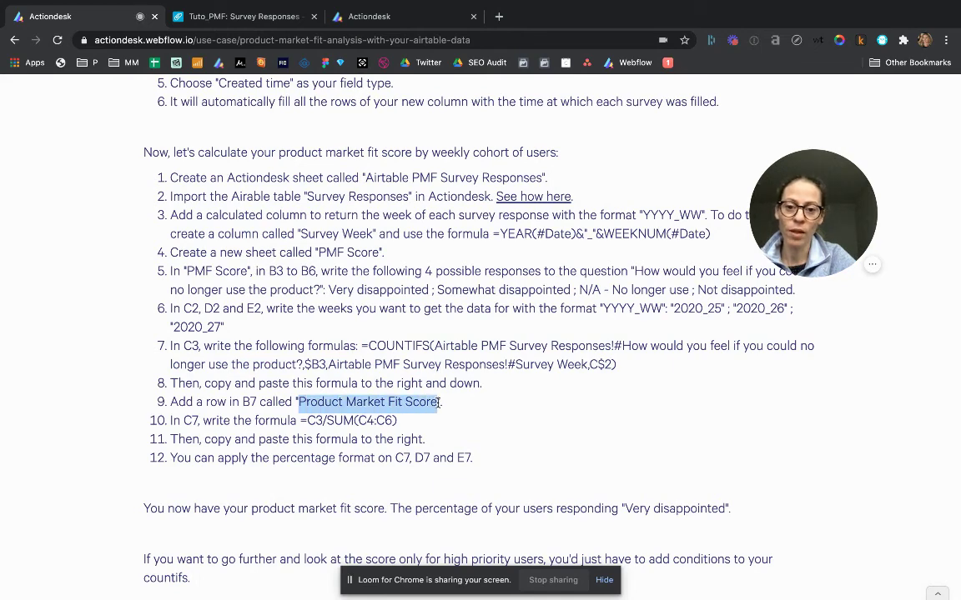
Paste 'Product Market Fit Score' as the row label in B7.
{"action": "left_click", "coordinate": [354, 18]}
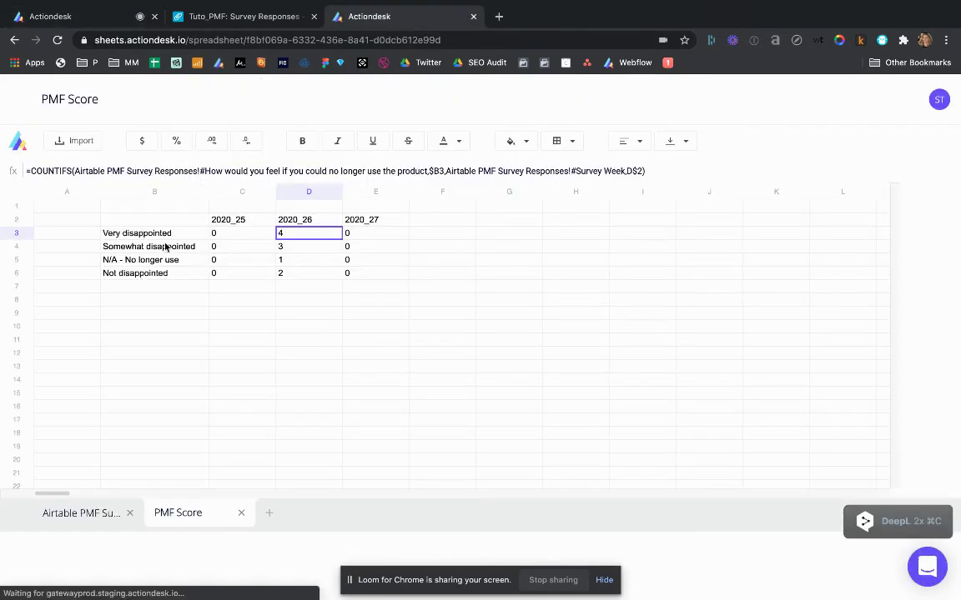
{"action": "left_click", "coordinate": [139, 288]}
{"action": "key", "text": "super+v"}
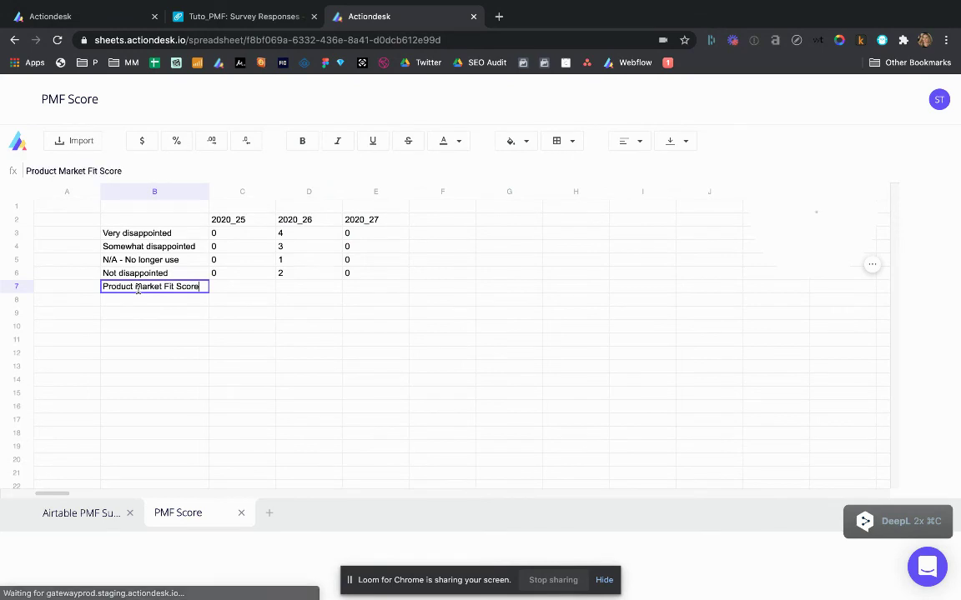
Enter the score formula =C3/(sum(C4:C6)) in C7.
{"action": "left_click", "coordinate": [231, 287]}
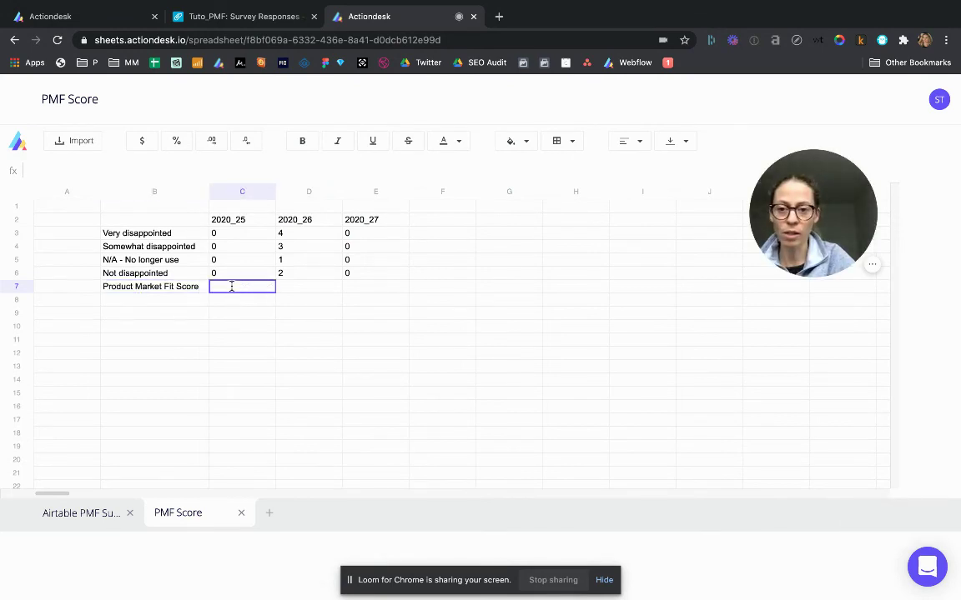
{"action": "type", "text": "="}
{"action": "left_click", "coordinate": [252, 238]}
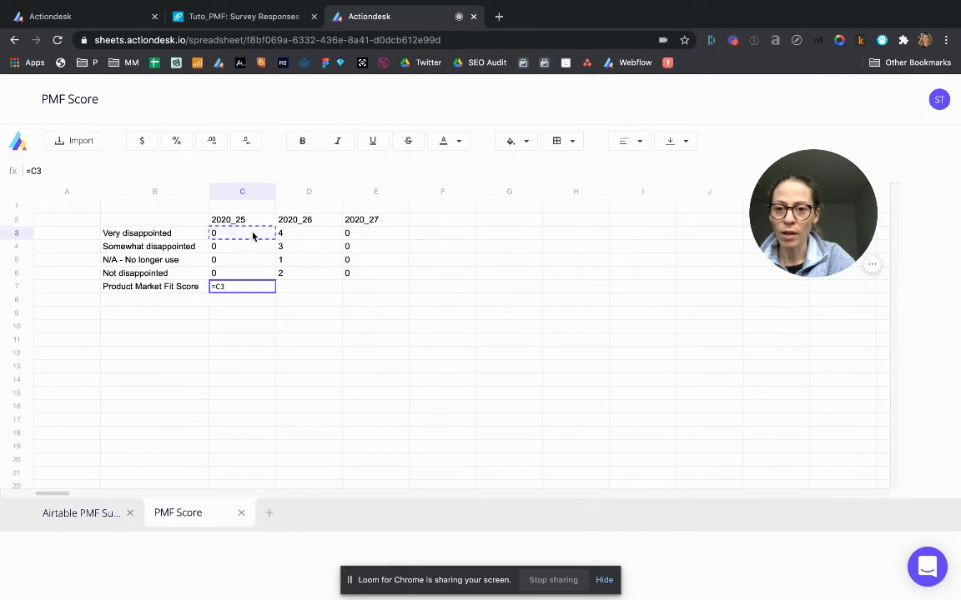
{"action": "type", "text": "/("}
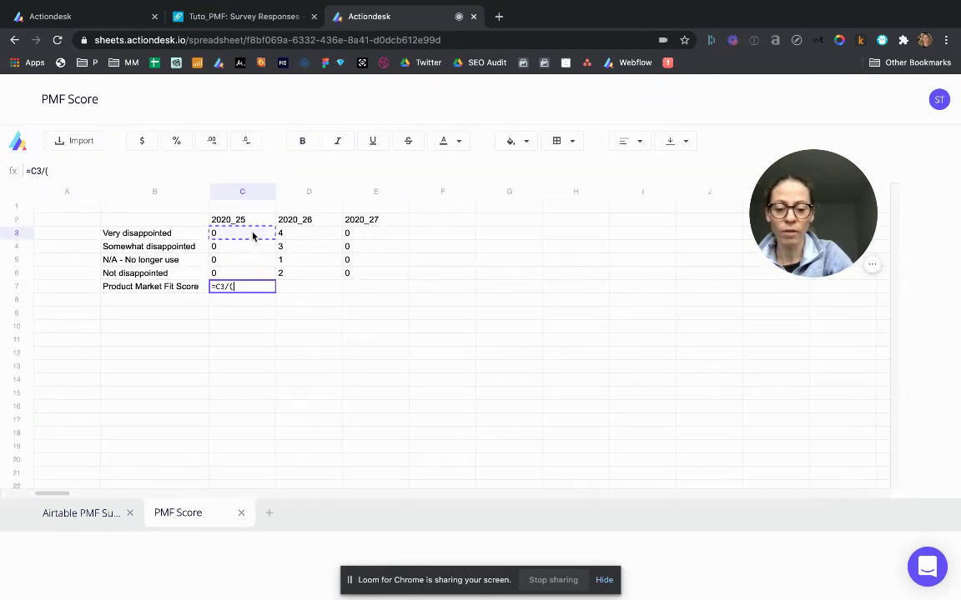
{"action": "type", "text": "sum("}
{"action": "left_click", "coordinate": [241, 247]}
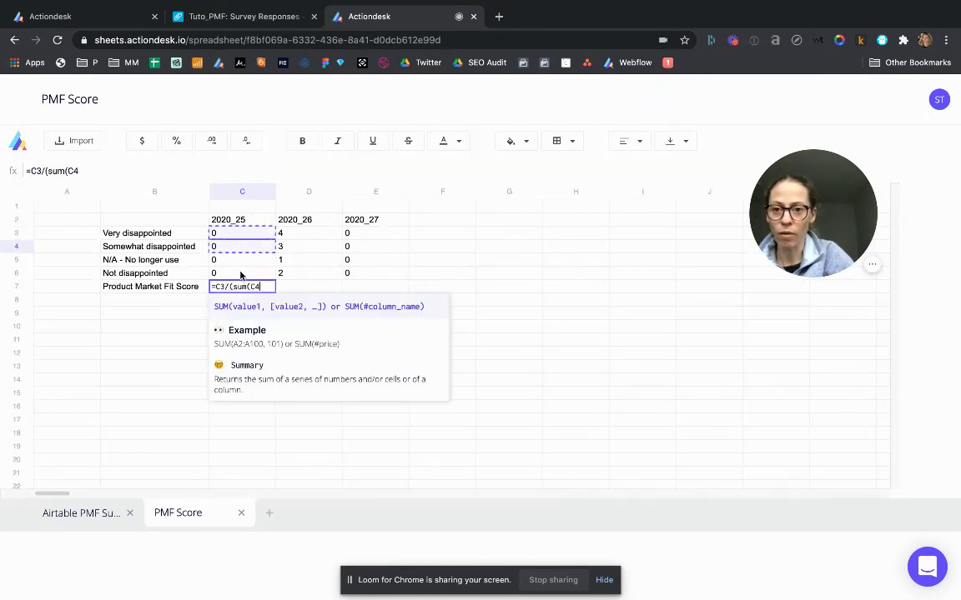
{"action": "left_click", "coordinate": [240, 273], "text": "shift"}
{"action": "type", "text": ")"}
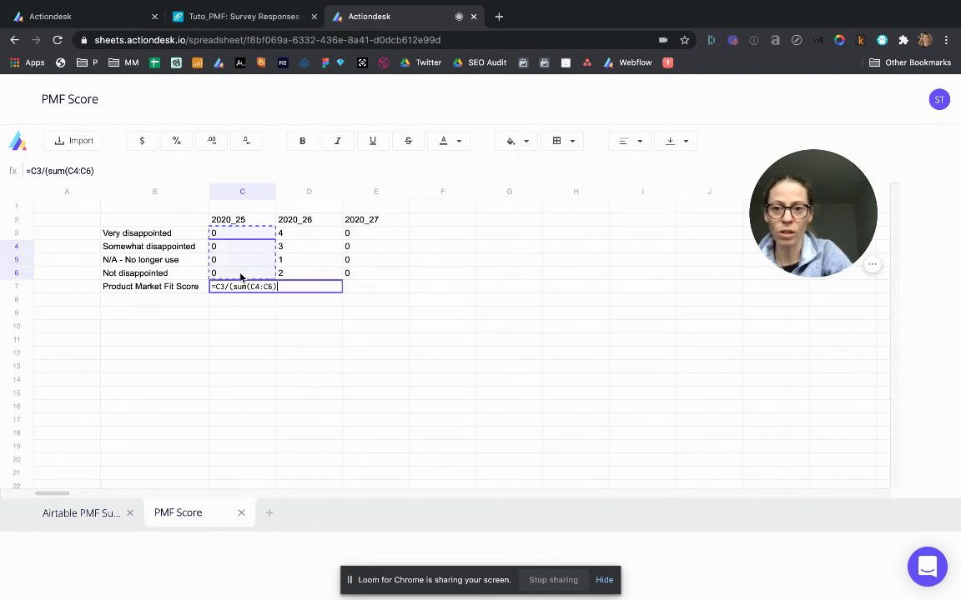
{"action": "key", "text": "Return"}
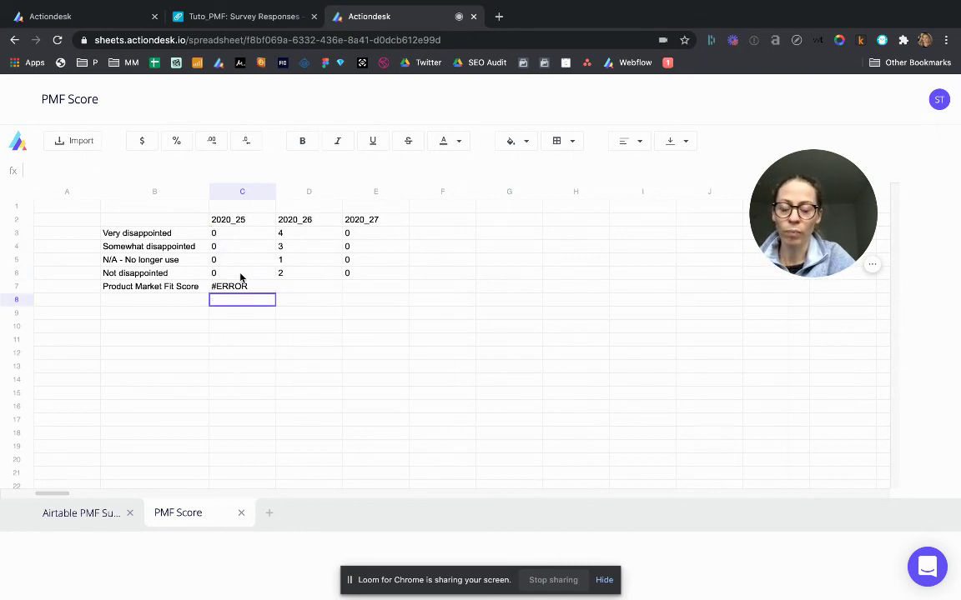
Copy the C7 score formula across D7:E7.
{"action": "key", "text": "Up"}
{"action": "key", "text": "super+c"}
{"action": "key", "text": "Right"}
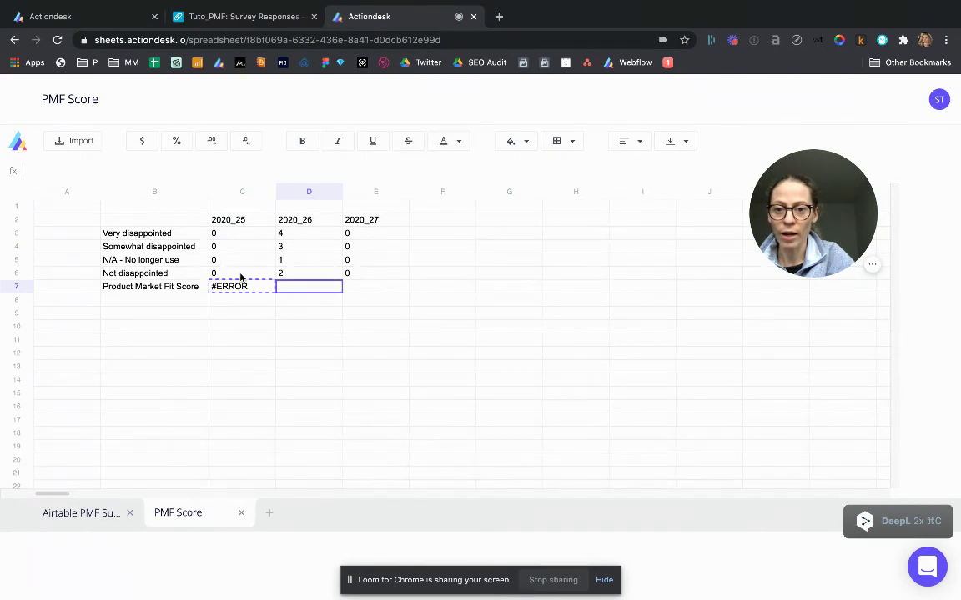
{"action": "key", "text": "shift+Right"}
{"action": "key", "text": "super+v"}
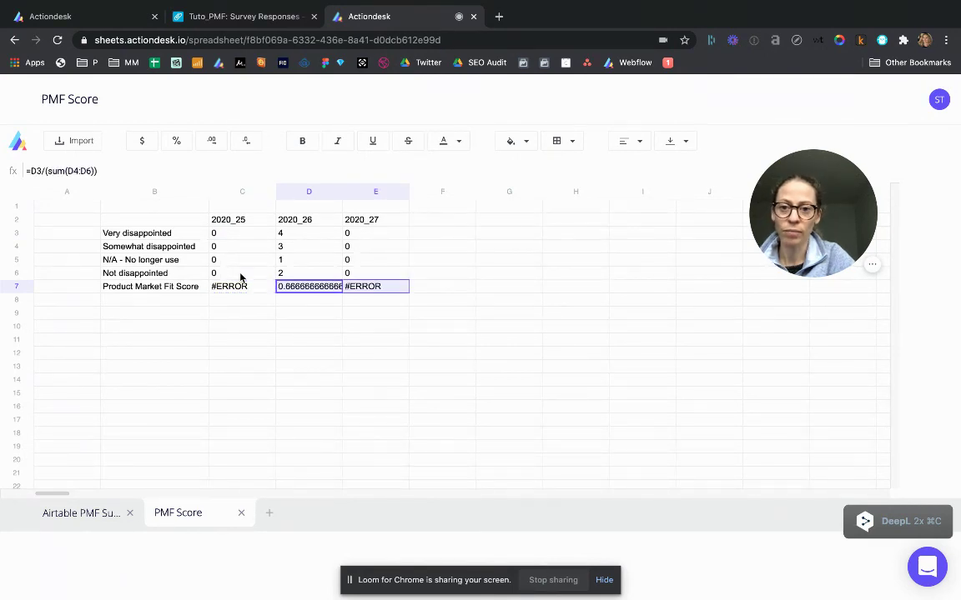